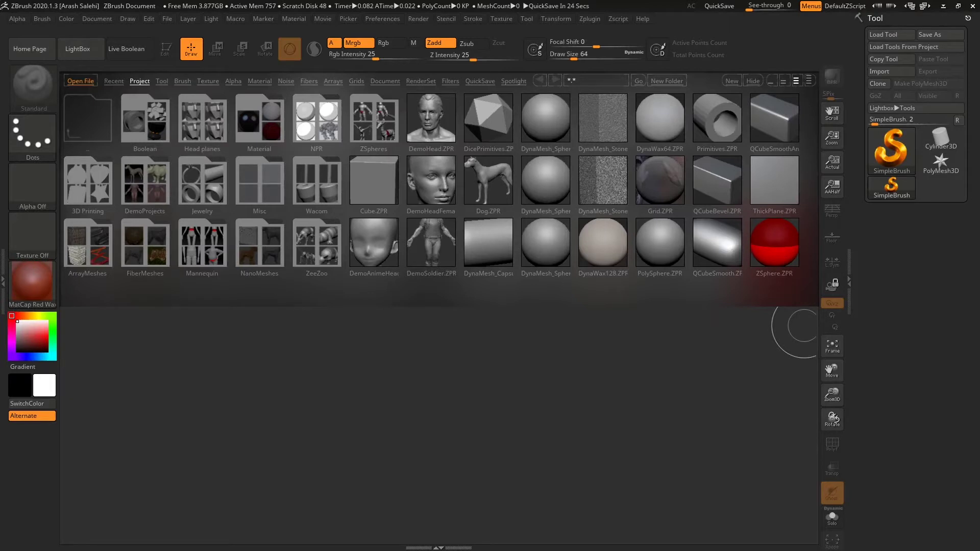
- Clear the canvas and draw a large Cylinder3D primitive on it
{"action": "left_click", "coordinate": [262, 346]}
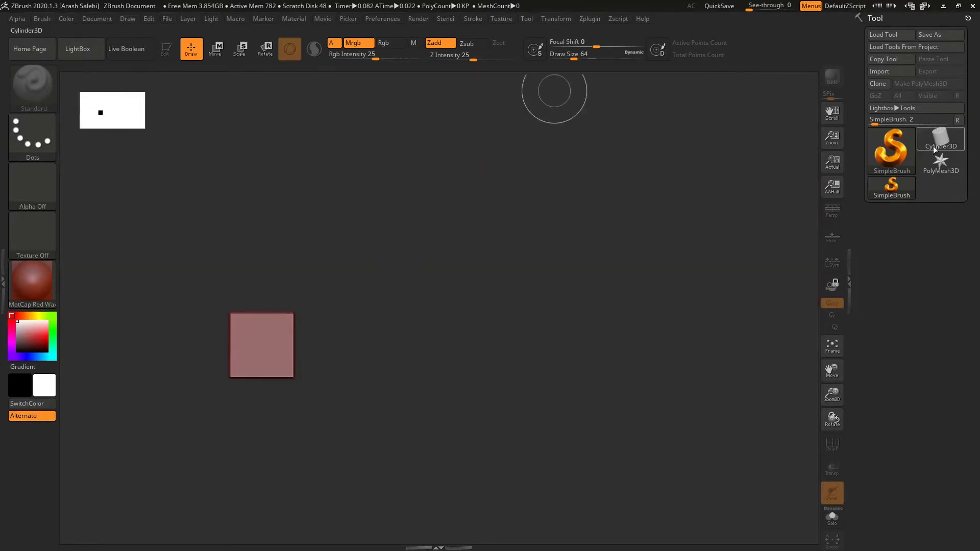
{"action": "left_click", "coordinate": [944, 139]}
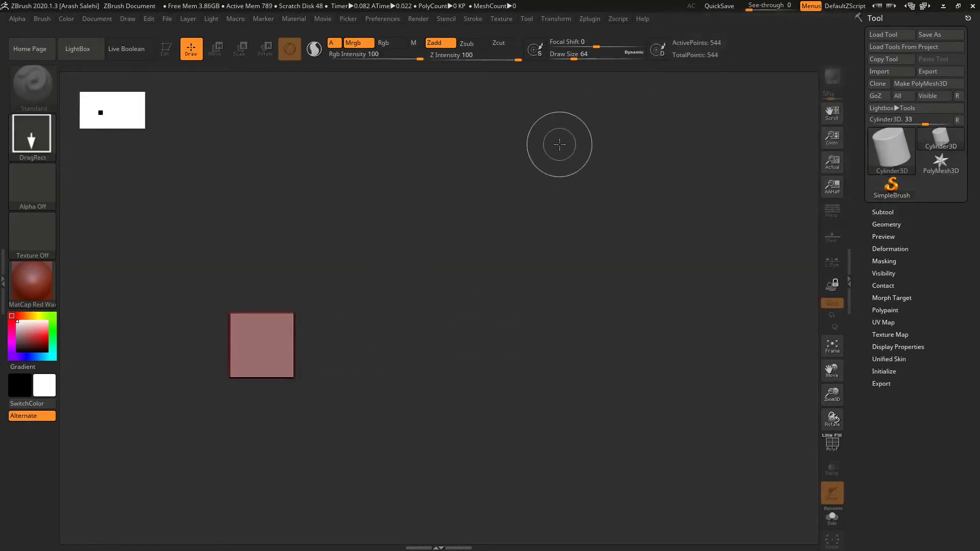
{"action": "key", "text": "ctrl+n"}
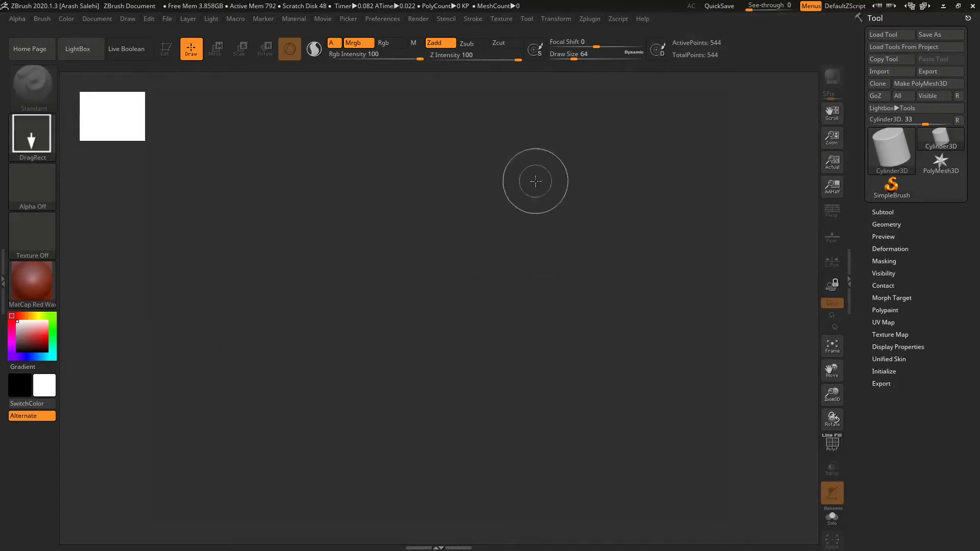
{"action": "left_click", "coordinate": [891, 148]}
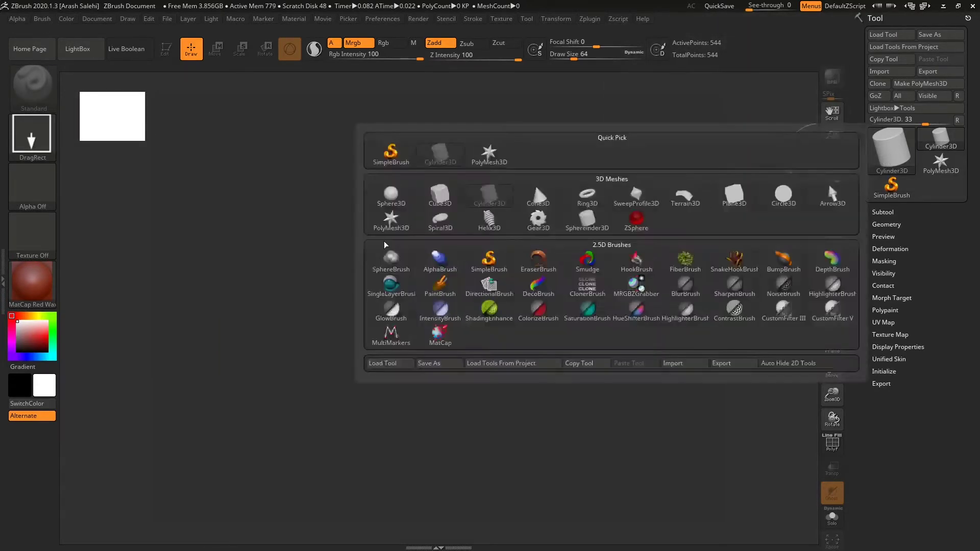
{"action": "left_click_drag", "start_coordinate": [416, 221], "coordinate": [422, 354]}
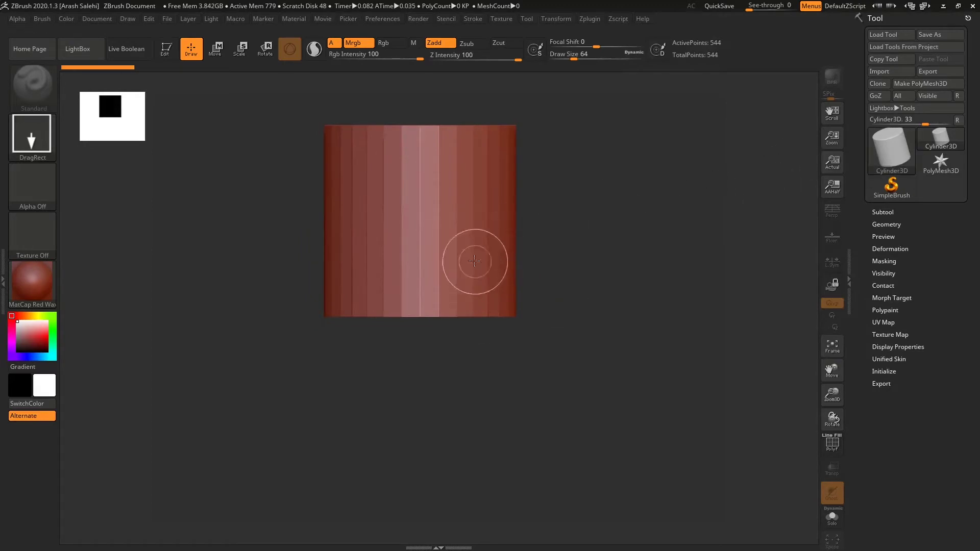
- Put the cylinder into Edit mode and convert it to a PolyMesh3D
{"action": "key", "text": "t"}
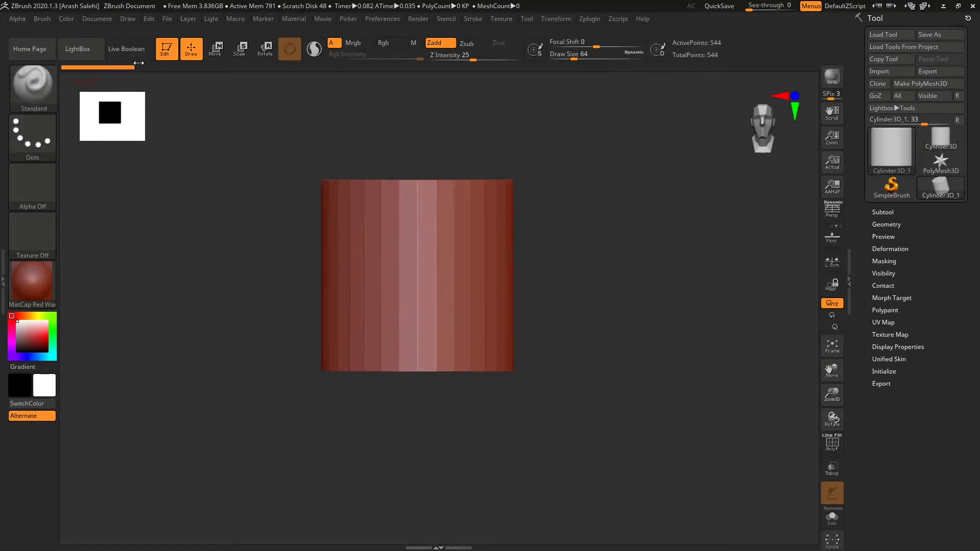
{"action": "left_click", "coordinate": [930, 85]}
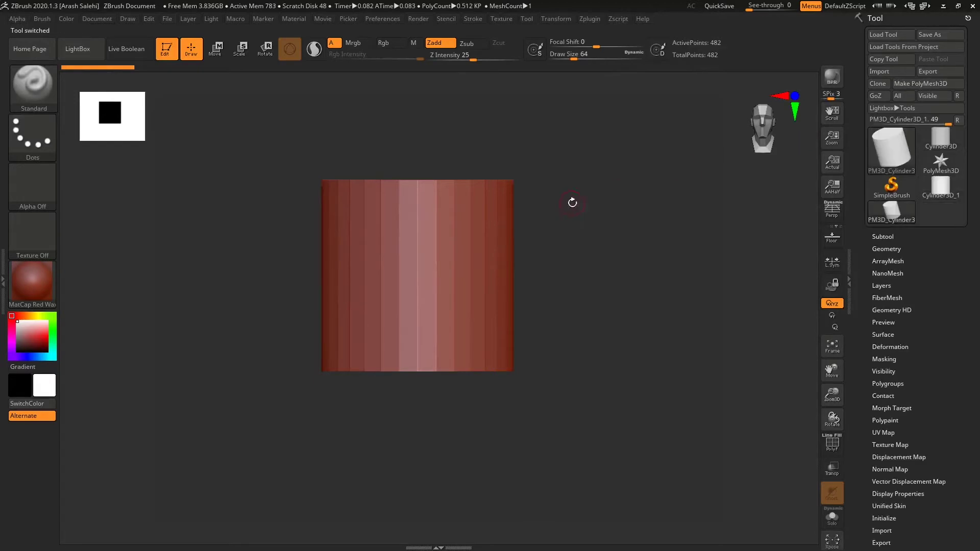
{"action": "left_click_drag", "start_coordinate": [571, 201], "coordinate": [618, 223], "text": "alt"}
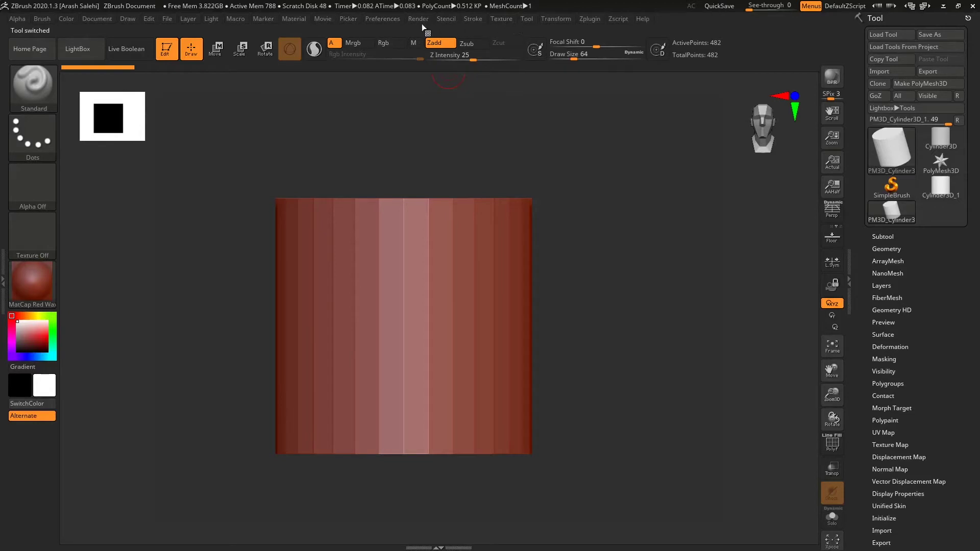
- Dock the Preferences palette in the tray and turn on Enable Customize in its Config settings
{"action": "left_click", "coordinate": [384, 19]}
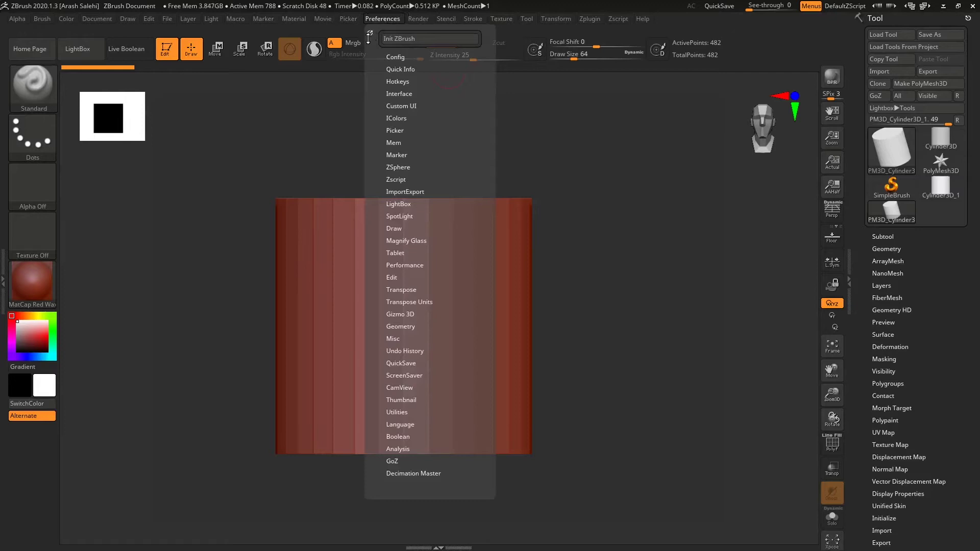
{"action": "left_click", "coordinate": [371, 34]}
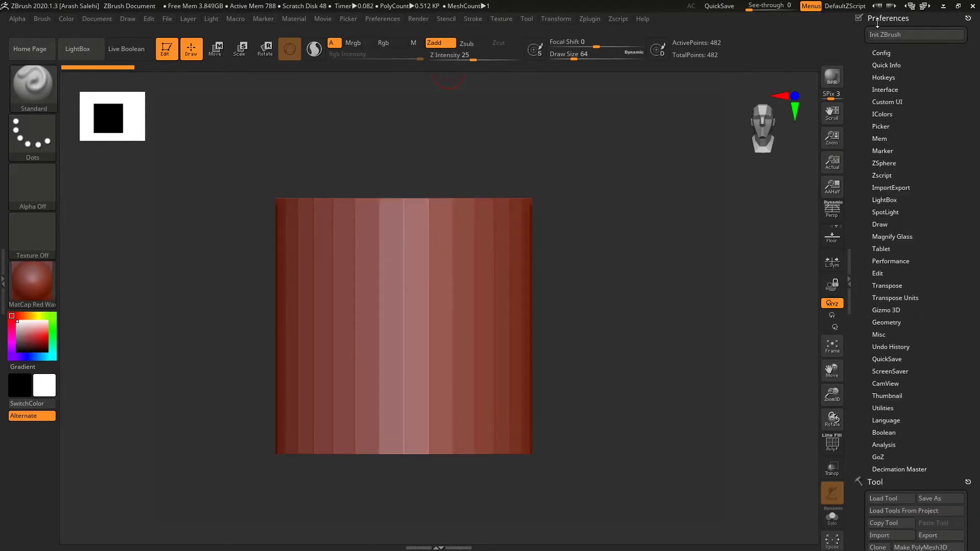
{"action": "left_click_drag", "start_coordinate": [870, 140], "coordinate": [870, 129]}
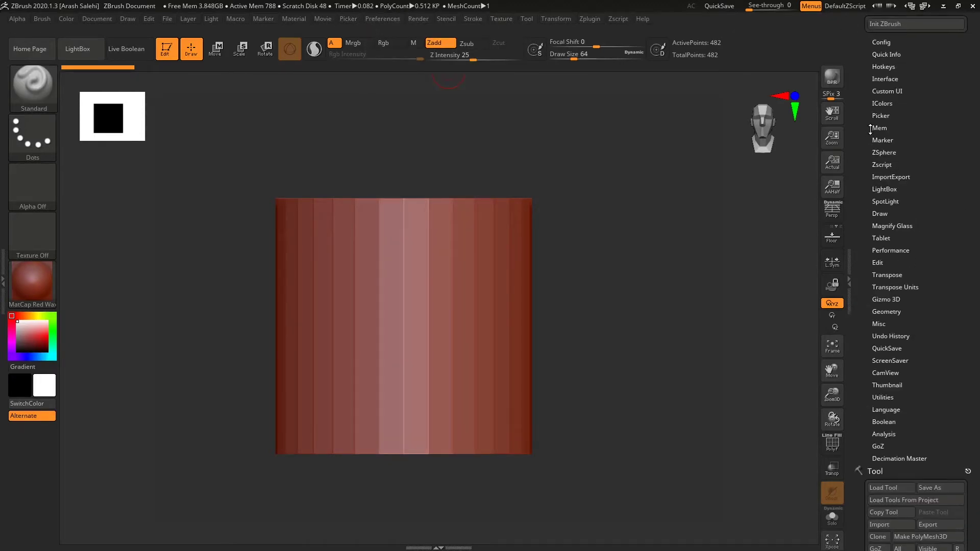
{"action": "left_click", "coordinate": [883, 42]}
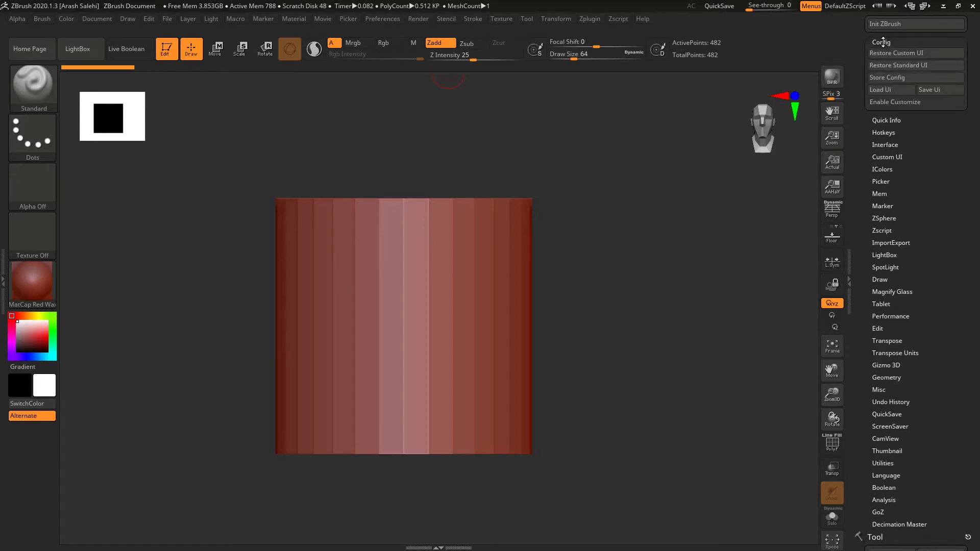
{"action": "left_click", "coordinate": [896, 102]}
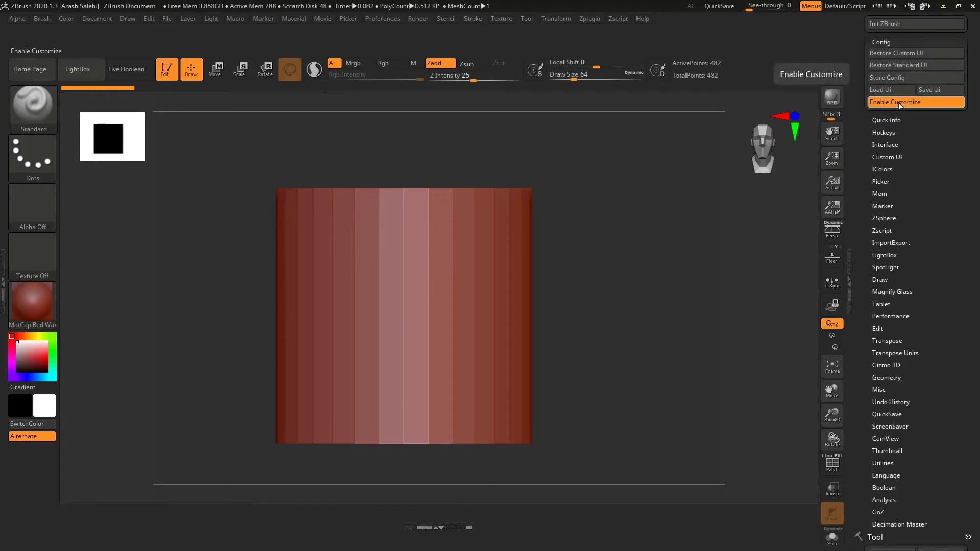
- Create a custom menu titled "My Menu" and place it between Movie and Picker
{"action": "left_click", "coordinate": [898, 156]}
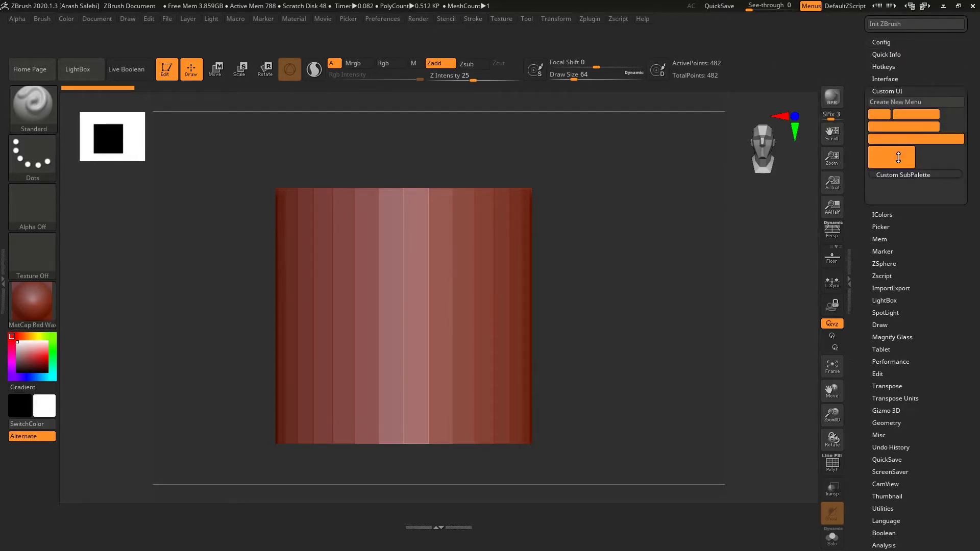
{"action": "left_click", "coordinate": [900, 104]}
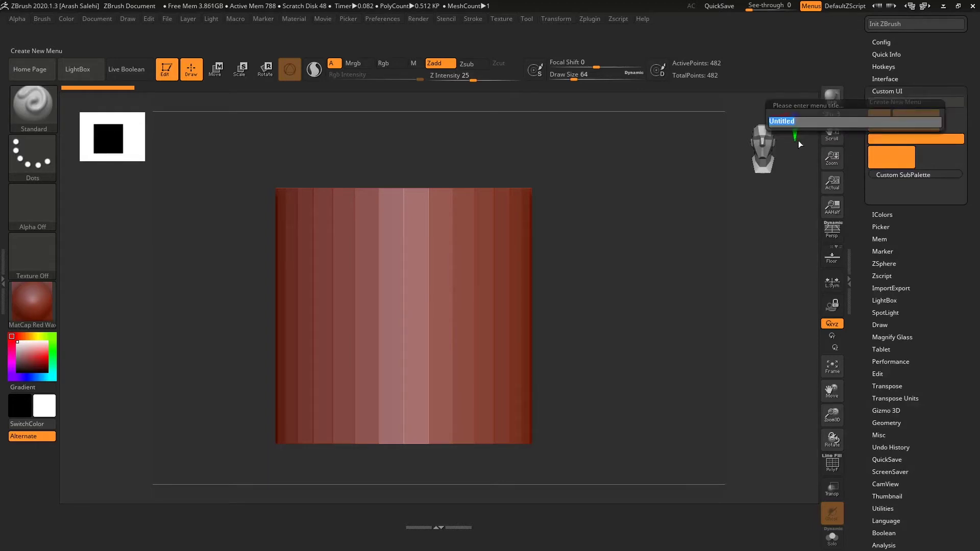
{"action": "type", "text": "My M"}
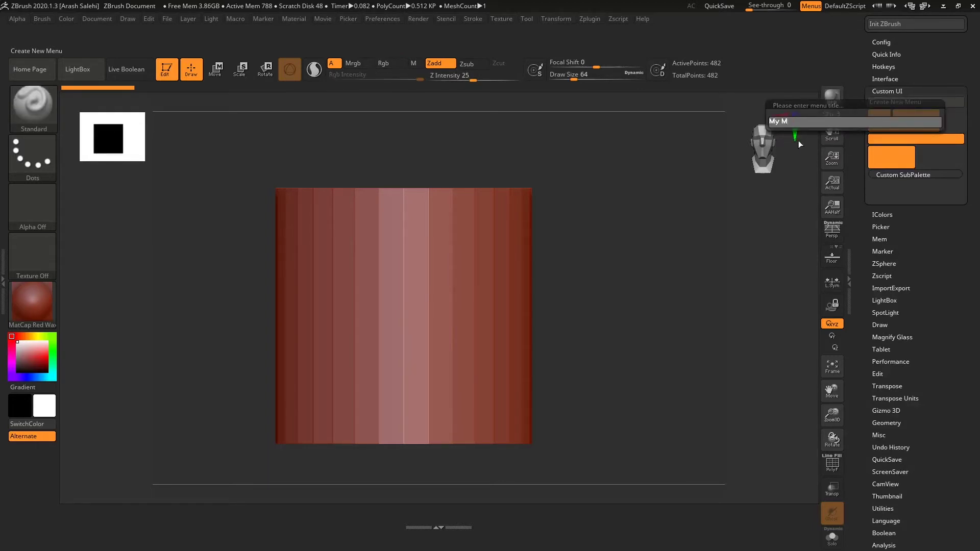
{"action": "type", "text": "enu"}
{"action": "key", "text": "Return"}
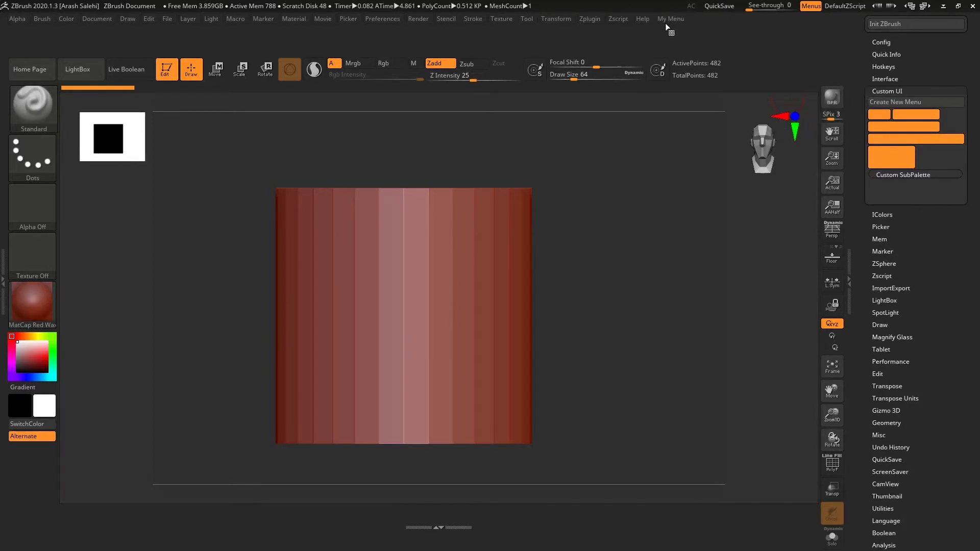
{"action": "left_click_drag", "start_coordinate": [671, 19], "coordinate": [592, 26], "text": "ctrl+alt"}
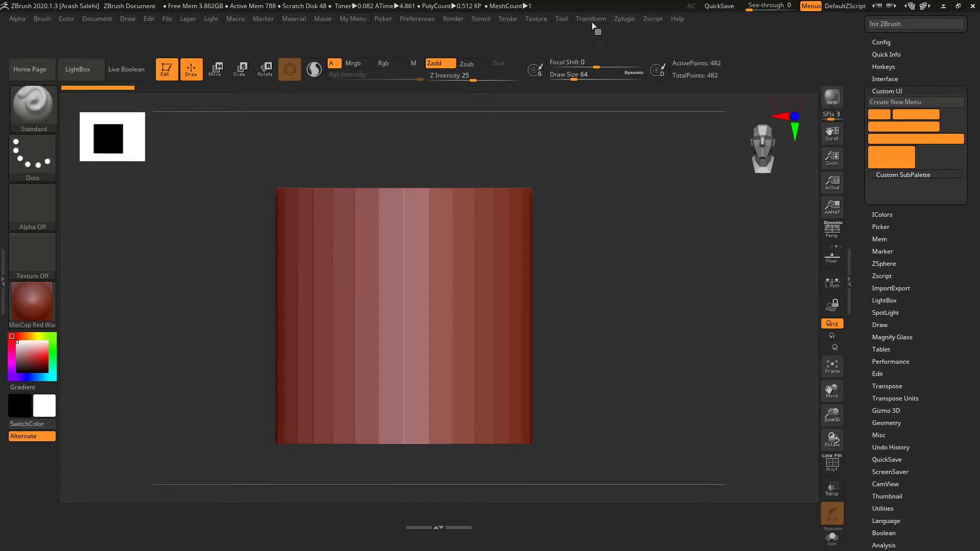
- Dock the empty My Menu palette in the tray above Preferences
{"action": "left_click", "coordinate": [356, 22]}
{"action": "left_click", "coordinate": [350, 20]}
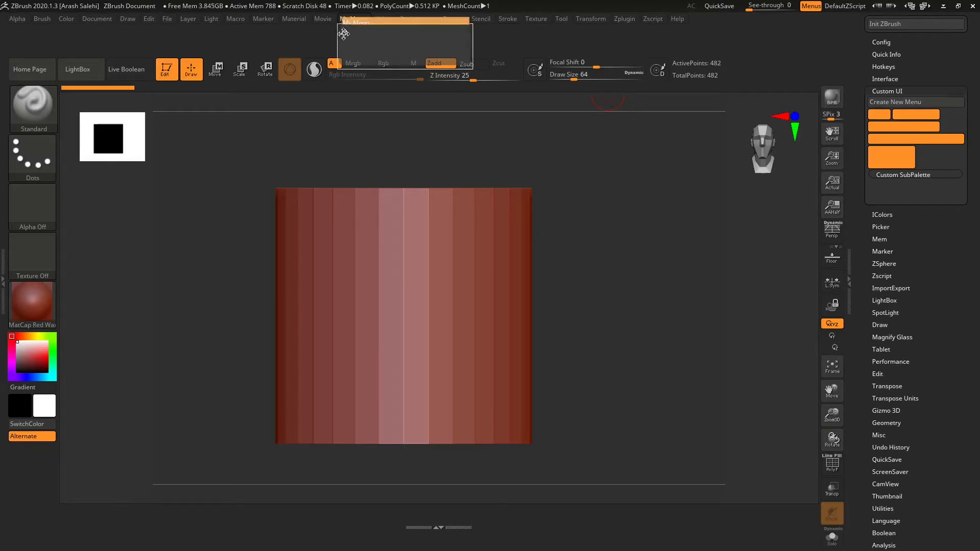
{"action": "left_click_drag", "start_coordinate": [878, 46], "coordinate": [878, 76]}
{"action": "left_click_drag", "start_coordinate": [901, 35], "coordinate": [909, 72]}
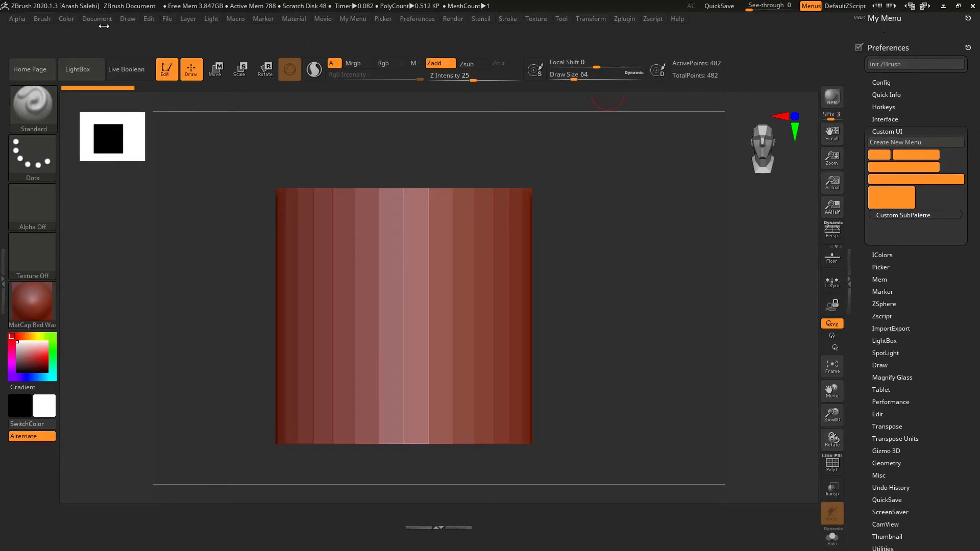
- Add the ClayBuildup brush to the docked My Menu palette
{"action": "left_click", "coordinate": [48, 22]}
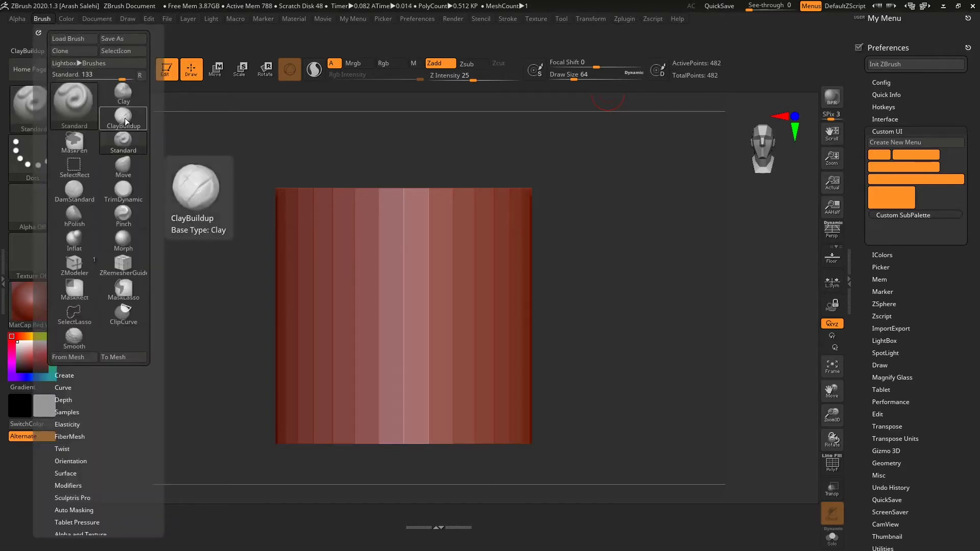
{"action": "key", "text": "ctrl"}
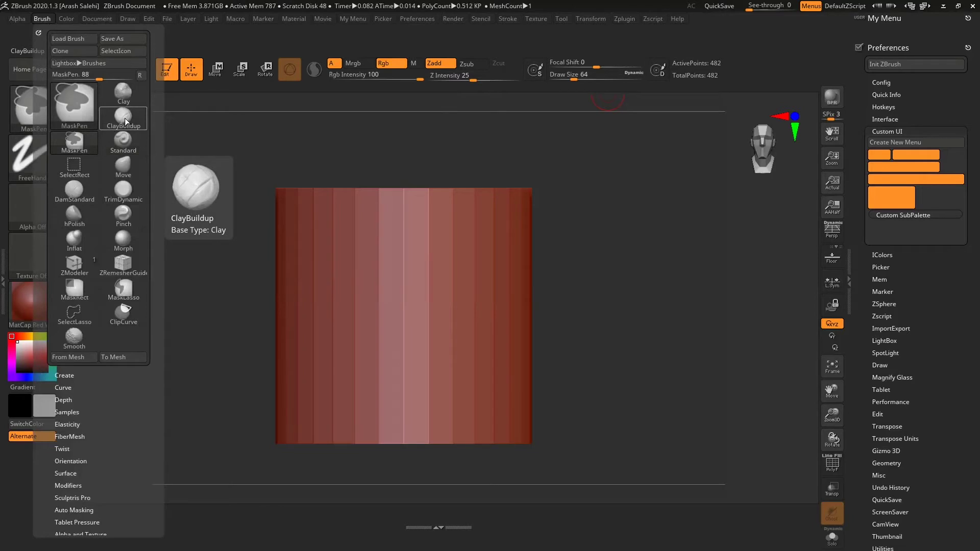
{"action": "left_click_drag", "start_coordinate": [123, 118], "coordinate": [897, 36], "text": "ctrl+alt"}
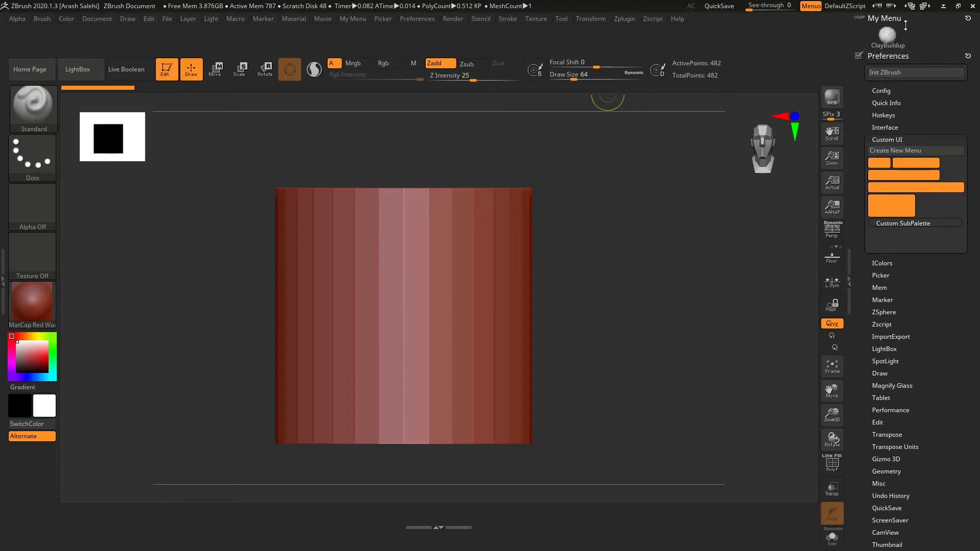
- Dock the Preferences palette in the tray again and turn off Wide Buttons in the Interface UI settings
{"action": "mouse_move", "coordinate": [877, 50]}
{"action": "left_click", "coordinate": [414, 20]}
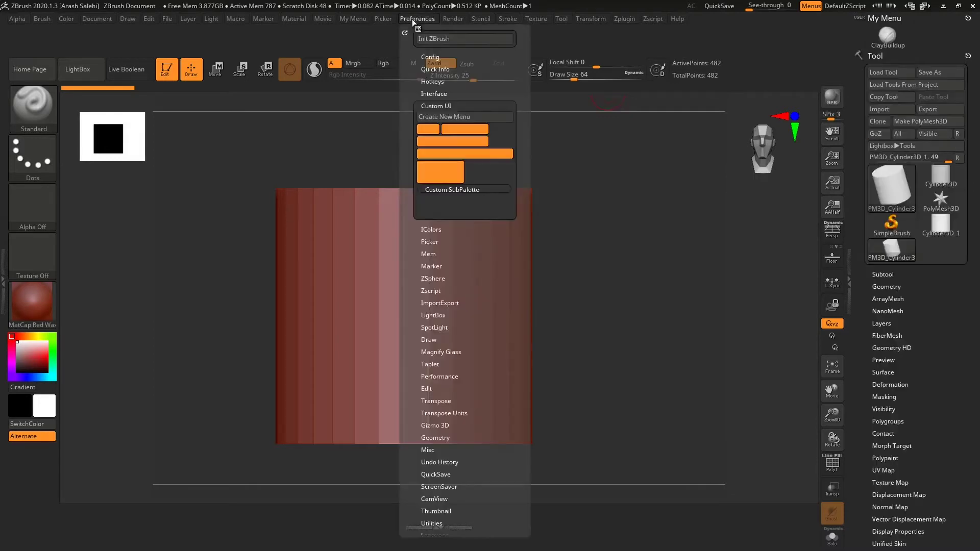
{"action": "left_click", "coordinate": [418, 29]}
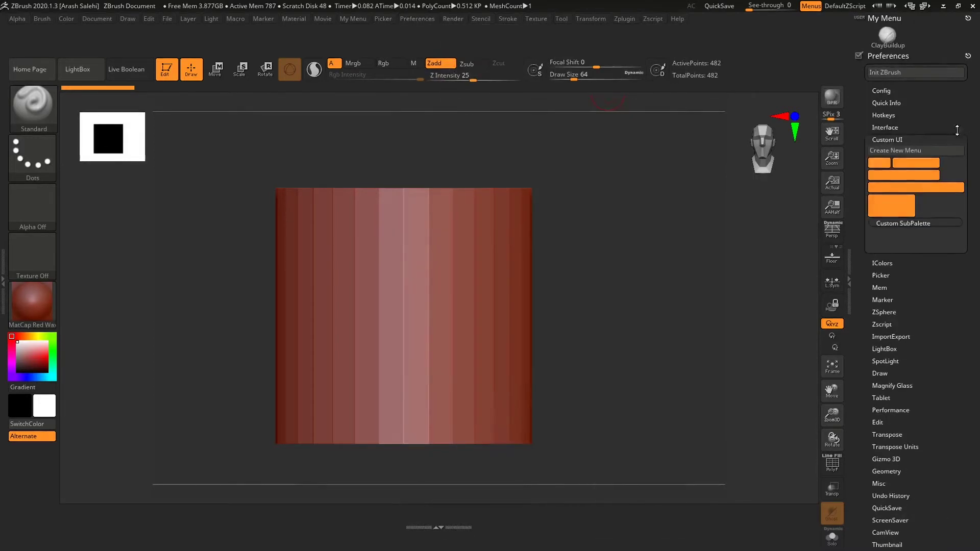
{"action": "left_click", "coordinate": [888, 128]}
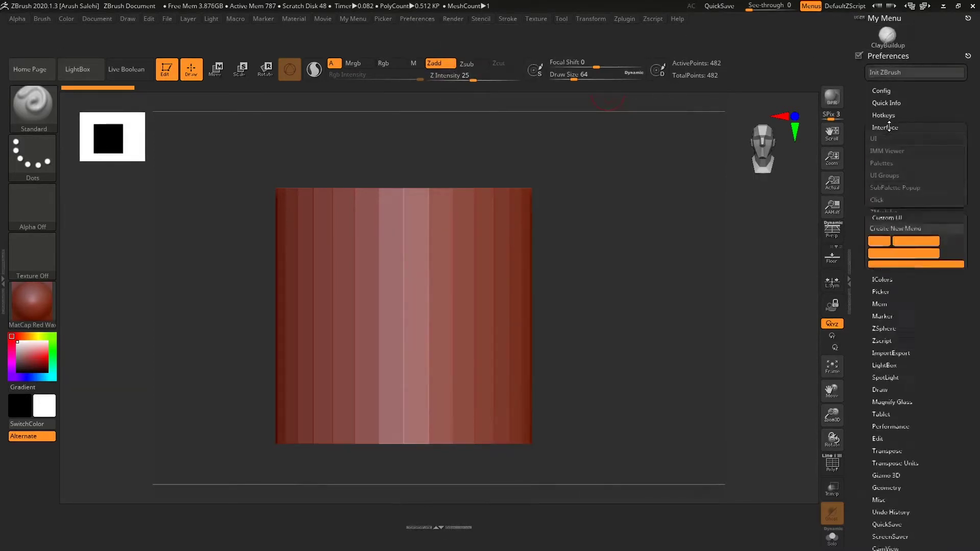
{"action": "left_click", "coordinate": [880, 141]}
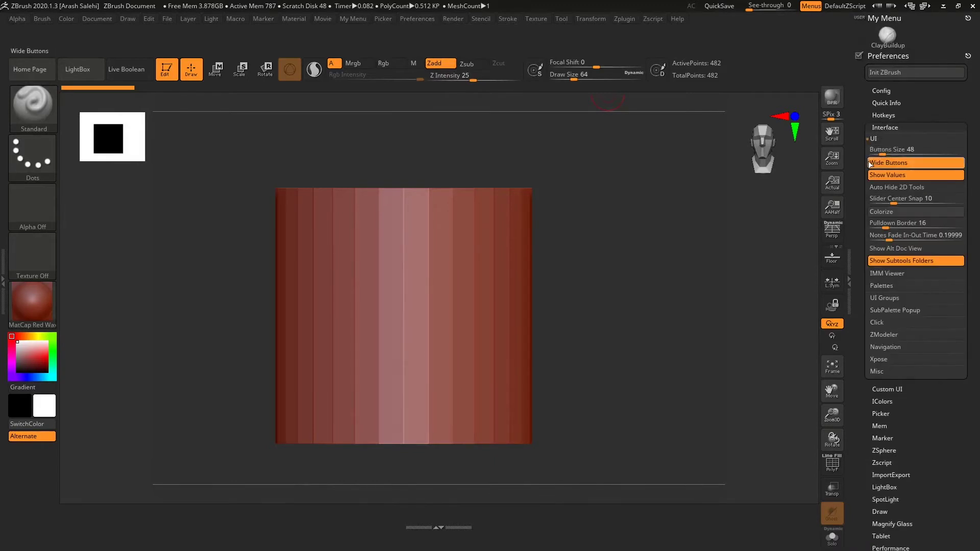
{"action": "left_click", "coordinate": [897, 166]}
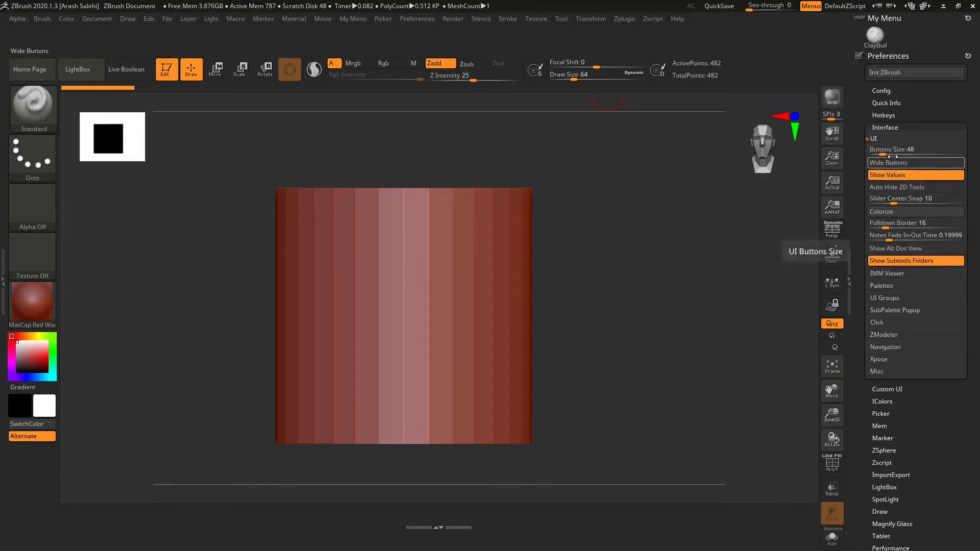
{"action": "left_click", "coordinate": [898, 168]}
{"action": "left_click", "coordinate": [898, 167]}
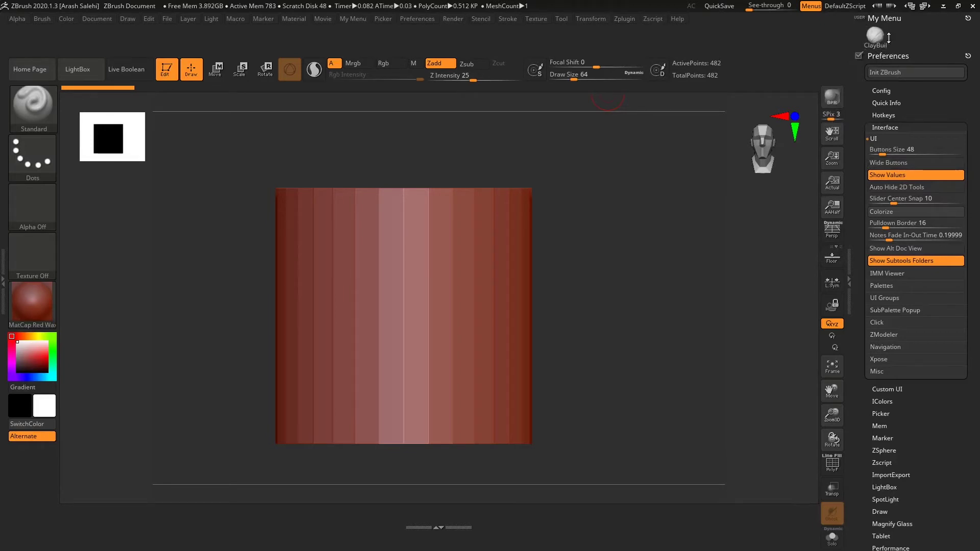
{"action": "left_click", "coordinate": [894, 129]}
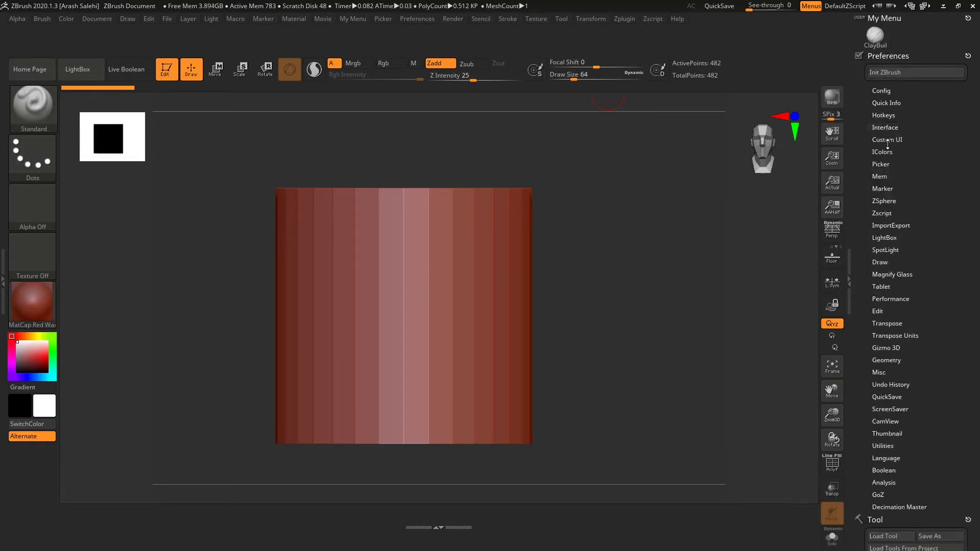
- Add the Standard brush and the File palette's Open command to My Menu beside ClayBuildup
{"action": "left_click", "coordinate": [887, 139]}
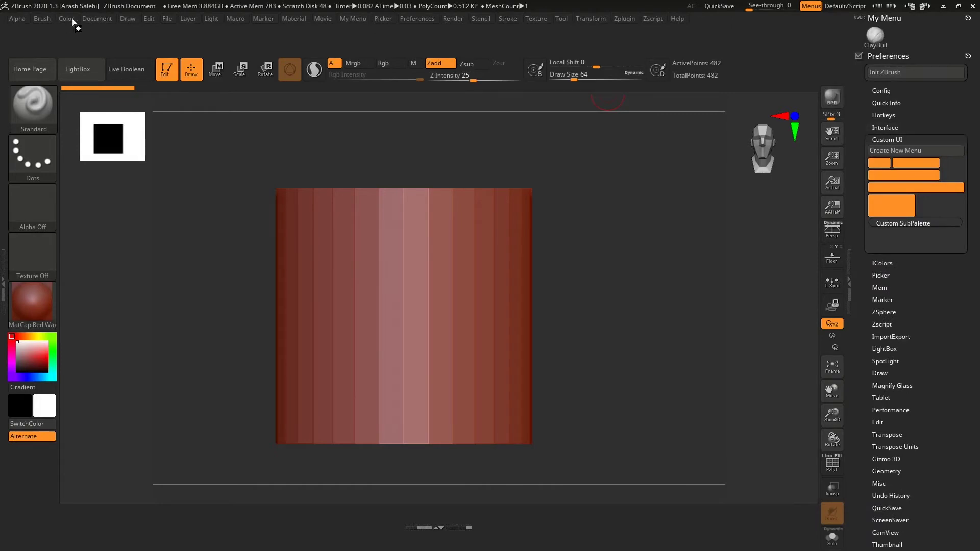
{"action": "left_click", "coordinate": [42, 19]}
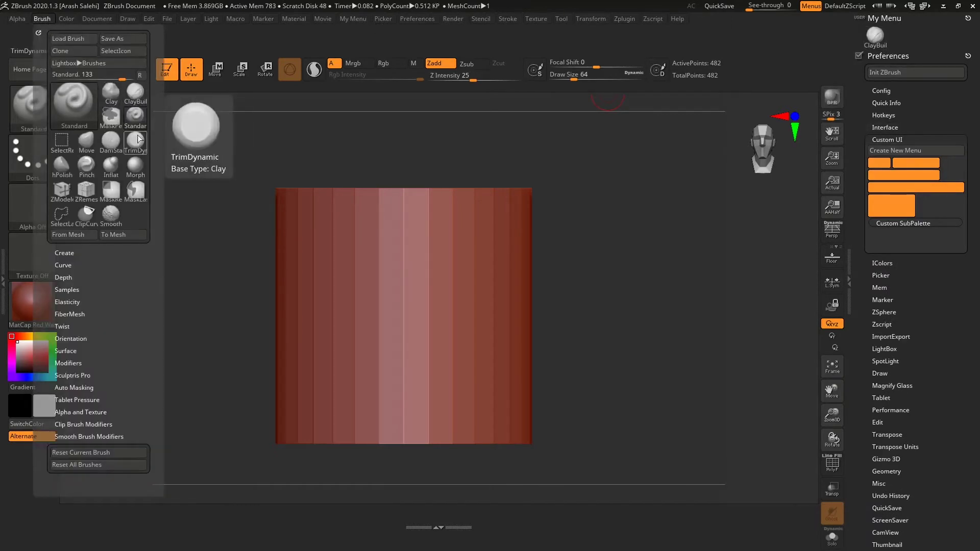
{"action": "key", "text": "ctrl"}
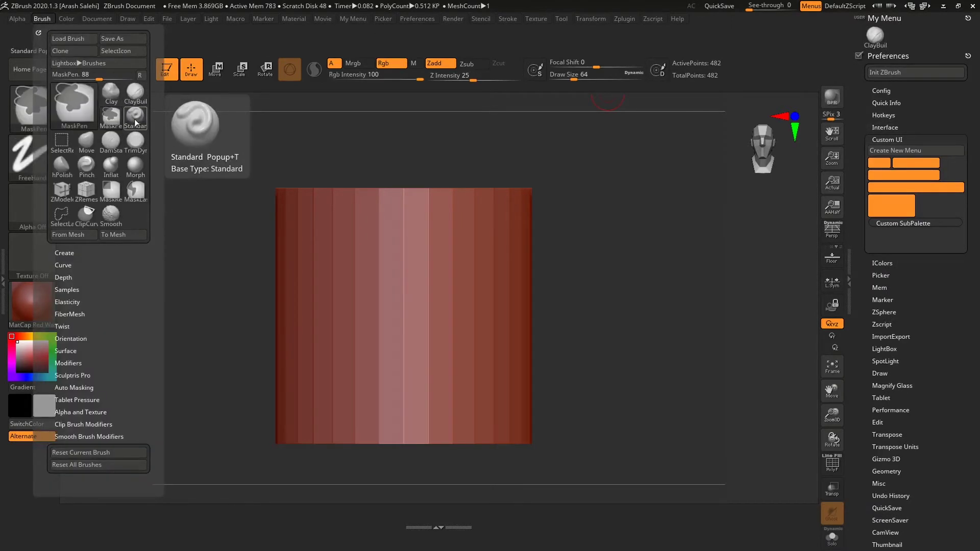
{"action": "mouse_move", "coordinate": [135, 121]}
{"action": "left_mouse_down", "text": "ctrl+alt"}
{"action": "mouse_move", "coordinate": [945, 83]}
{"action": "mouse_move", "coordinate": [901, 42]}
{"action": "left_mouse_up", "text": "ctrl+alt"}
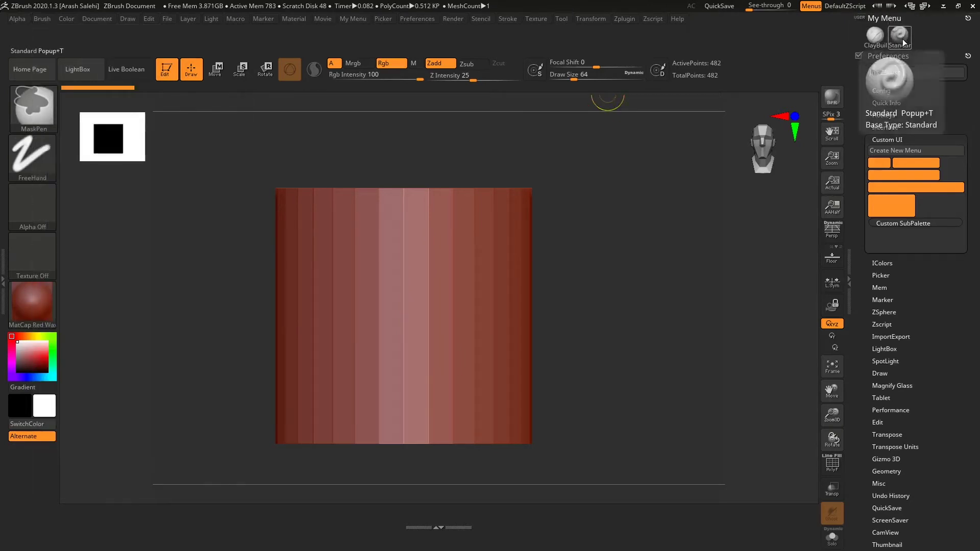
{"action": "left_click", "coordinate": [168, 19]}
{"action": "mouse_move", "coordinate": [201, 40]}
{"action": "left_mouse_down", "text": "ctrl+alt"}
{"action": "mouse_move", "coordinate": [912, 43]}
{"action": "mouse_move", "coordinate": [925, 35]}
{"action": "left_mouse_up", "text": "ctrl+alt"}
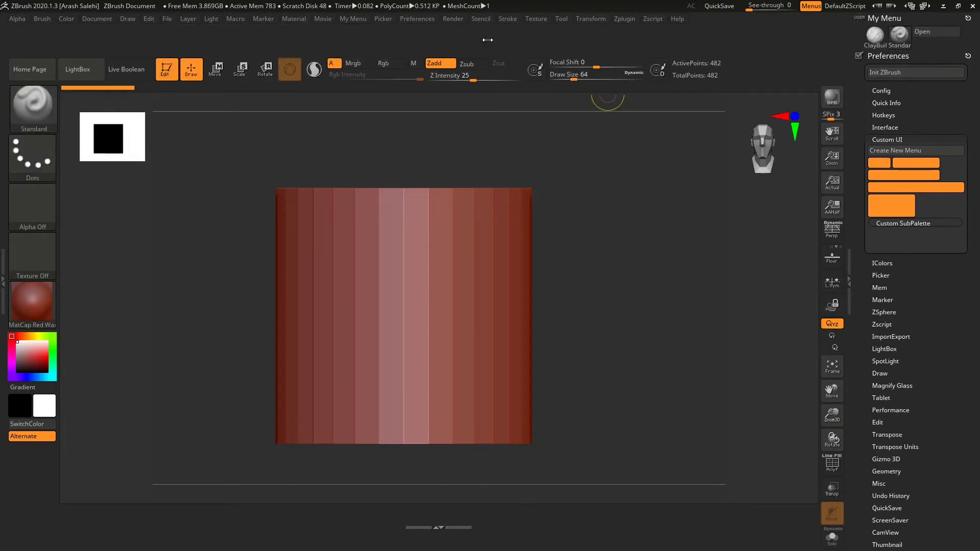
- Add the File palette's Save As command and the Geometry section's Lower Res command to My Menu
{"action": "left_click", "coordinate": [167, 19]}
{"action": "left_click_drag", "start_coordinate": [247, 39], "coordinate": [931, 45], "text": "ctrl+alt"}
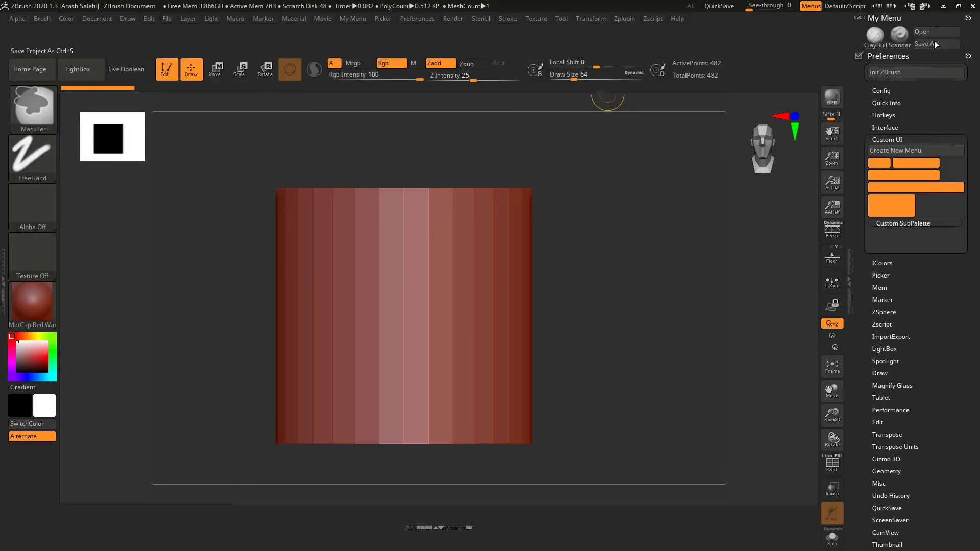
{"action": "left_click", "coordinate": [561, 19]}
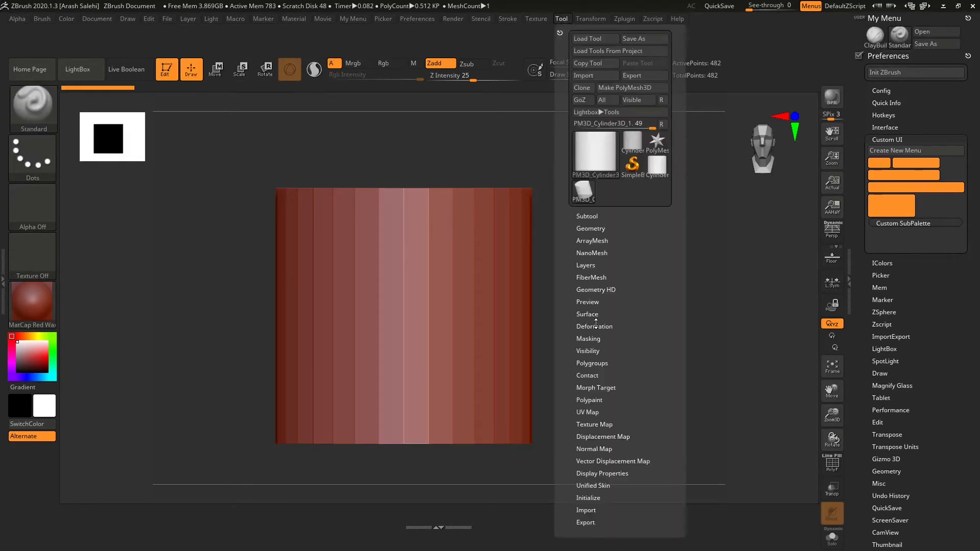
{"action": "left_click", "coordinate": [592, 229]}
{"action": "mouse_move", "coordinate": [588, 239]}
{"action": "left_mouse_down", "text": "ctrl+alt"}
{"action": "mouse_move", "coordinate": [853, 92]}
{"action": "mouse_move", "coordinate": [896, 46]}
{"action": "mouse_move", "coordinate": [912, 53]}
{"action": "left_mouse_up", "text": "ctrl+alt"}
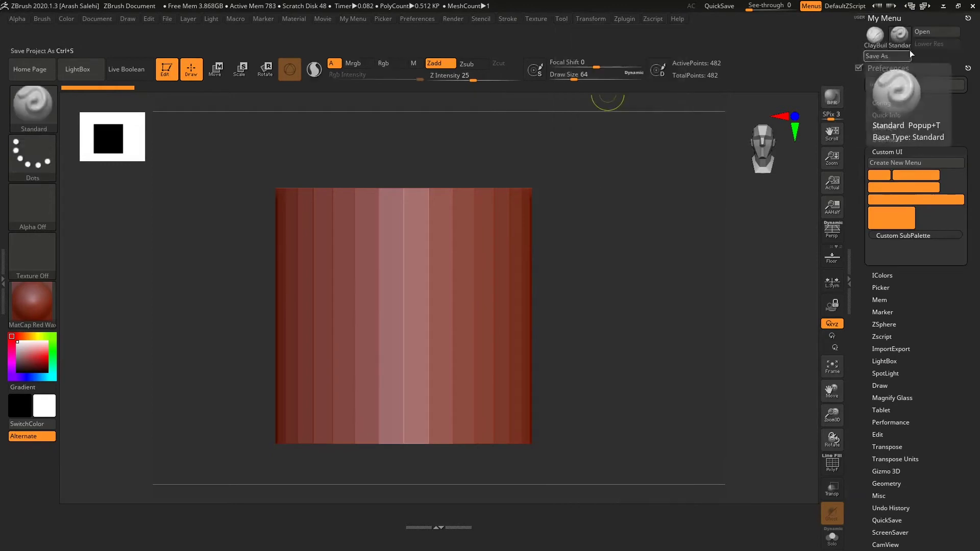
- Arrange Save As beneath Open and above Lower Res in My Menu, and place another Save As from the File palette on the top shelf
{"action": "key", "text": "ctrl"}
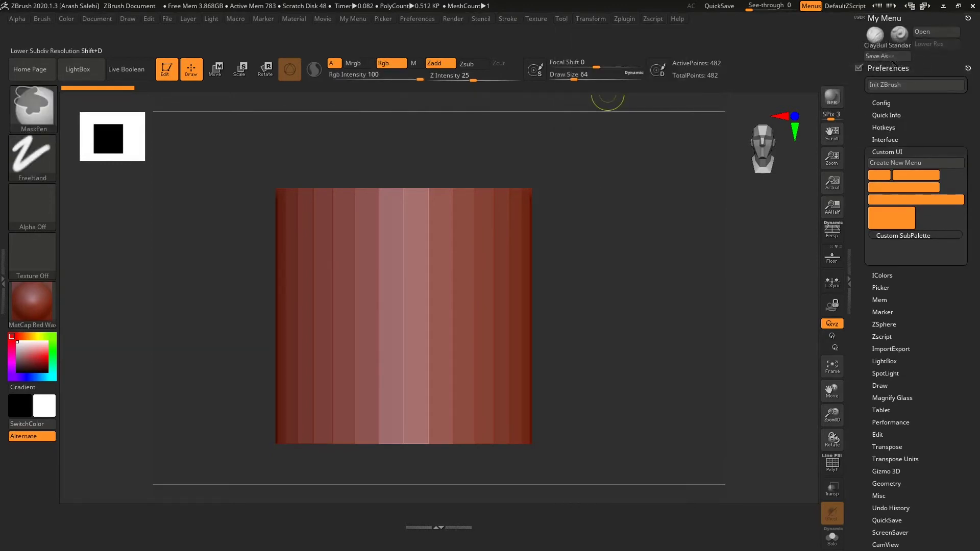
{"action": "left_click_drag", "start_coordinate": [890, 57], "coordinate": [930, 45], "text": "ctrl+alt"}
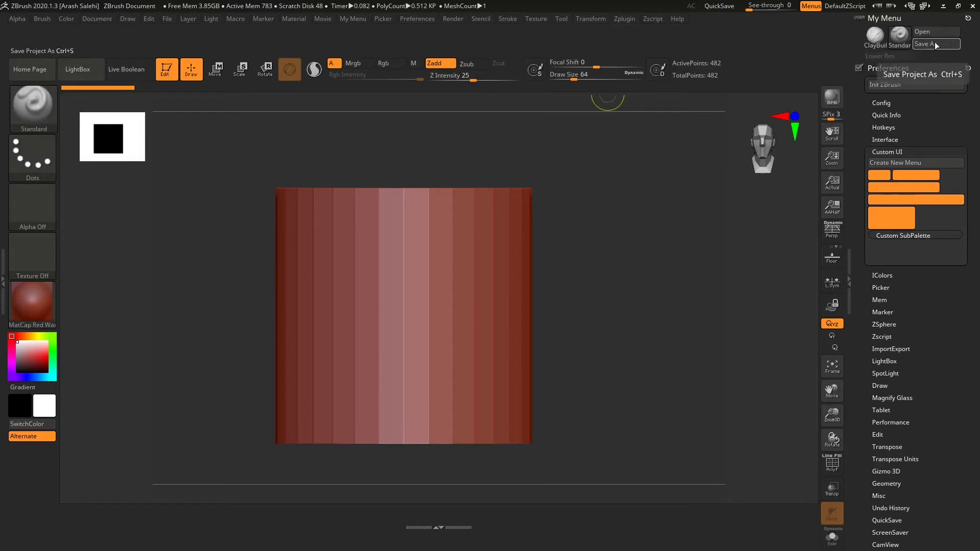
{"action": "key", "text": "ctrl"}
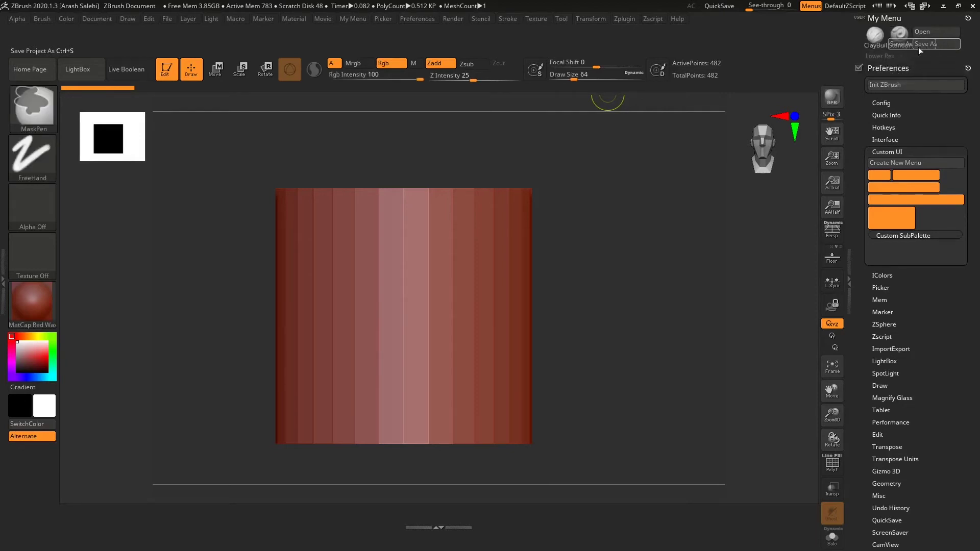
{"action": "mouse_move", "coordinate": [932, 45]}
{"action": "left_mouse_down", "text": "ctrl+alt"}
{"action": "mouse_move", "coordinate": [937, 31]}
{"action": "mouse_move", "coordinate": [888, 22]}
{"action": "mouse_move", "coordinate": [942, 55]}
{"action": "left_mouse_up", "text": "ctrl+alt"}
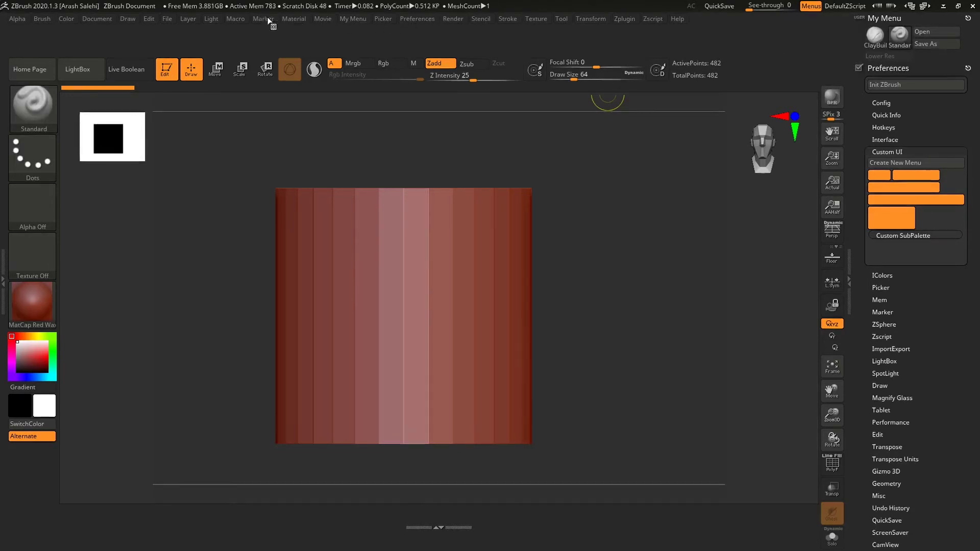
{"action": "left_click", "coordinate": [167, 19]}
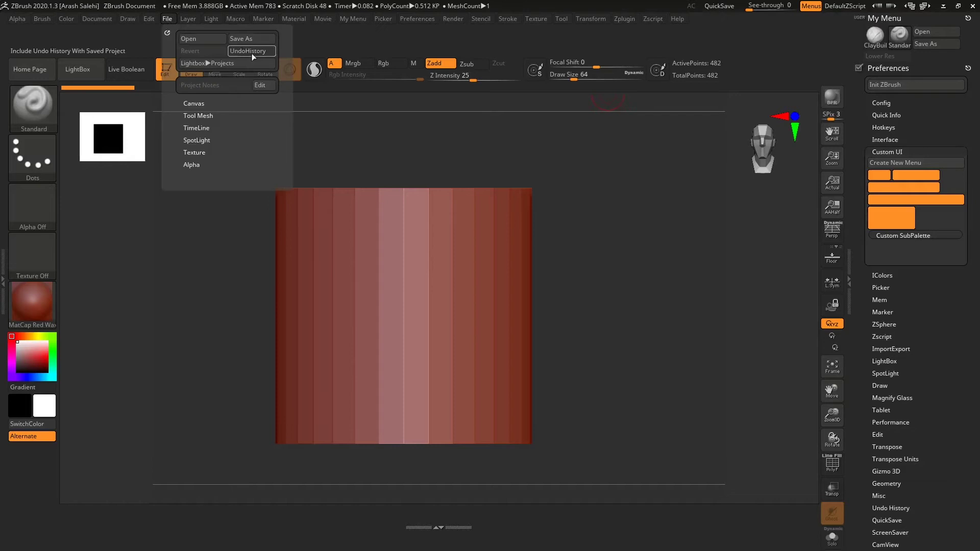
{"action": "left_click_drag", "start_coordinate": [254, 38], "coordinate": [876, 46], "text": "ctrl+alt"}
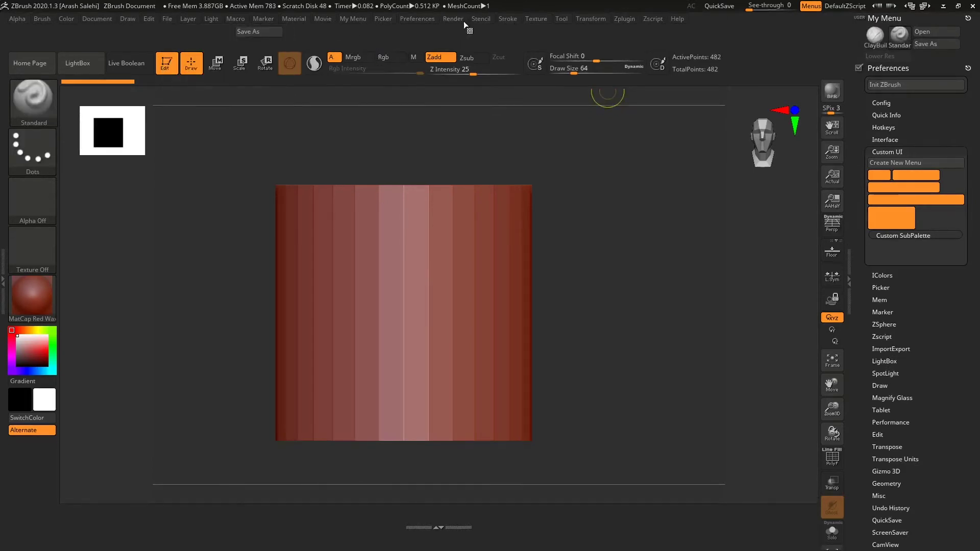
- Add the Geometry section's Higher Res command beside Lower Res in My Menu and the SDiv slider below them
{"action": "left_click", "coordinate": [562, 19]}
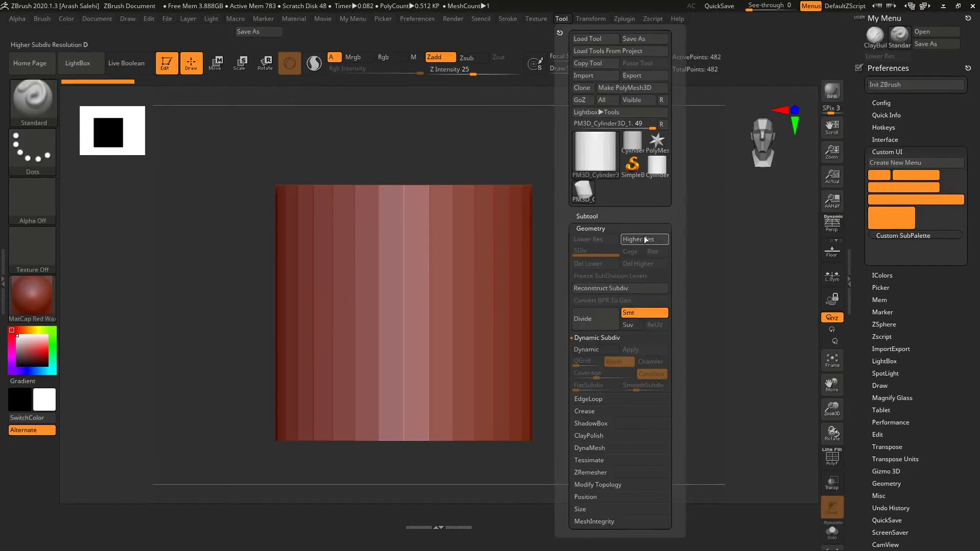
{"action": "left_click_drag", "start_coordinate": [644, 239], "coordinate": [928, 55], "text": "ctrl+alt"}
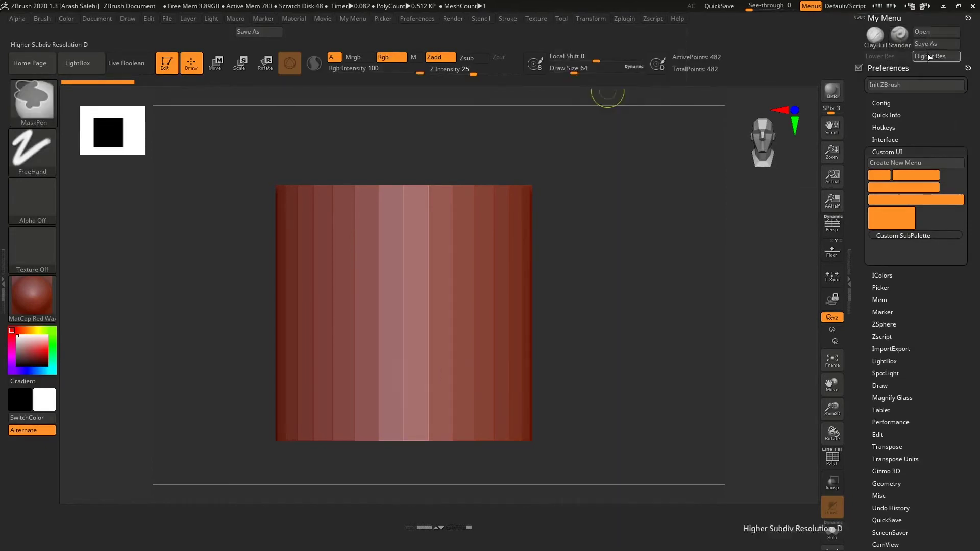
{"action": "left_click", "coordinate": [561, 18]}
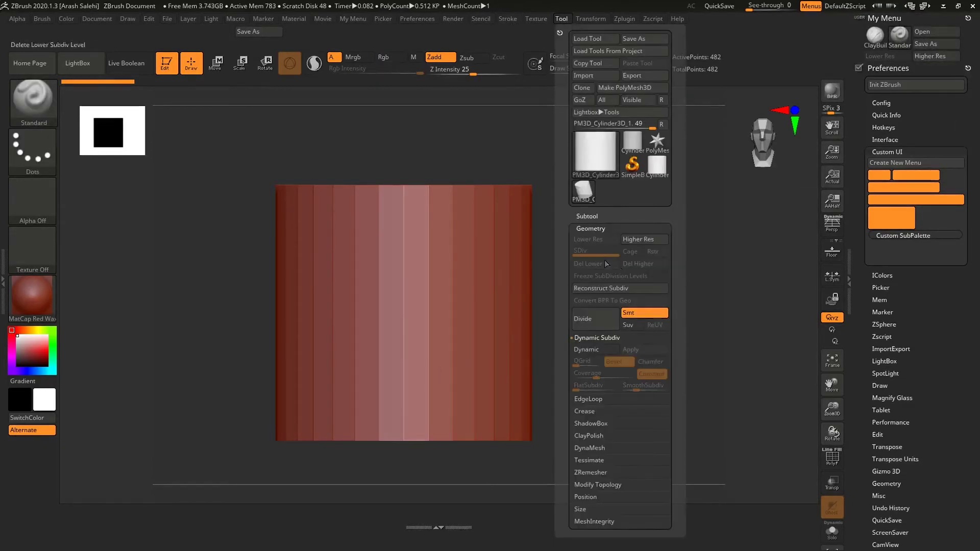
{"action": "key", "text": "ctrl"}
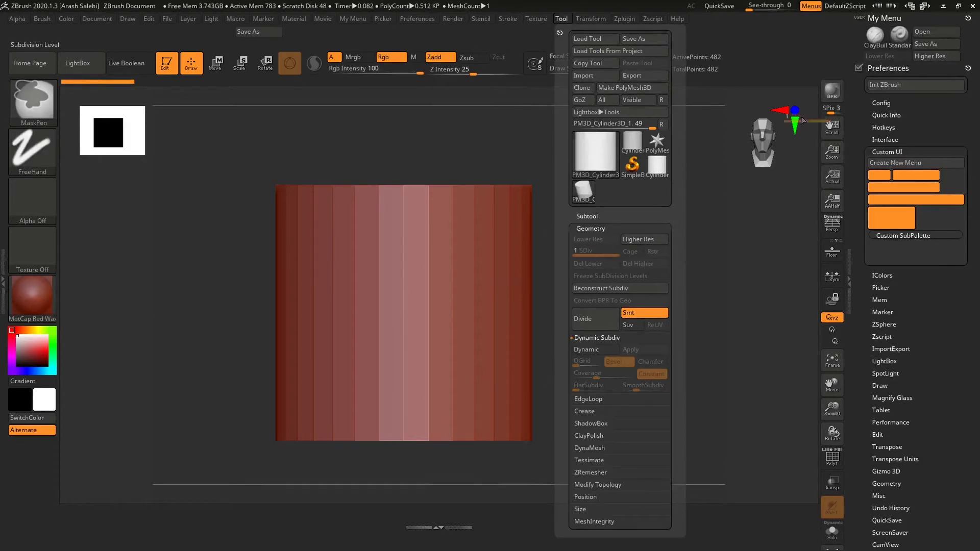
{"action": "mouse_move", "coordinate": [803, 120]}
{"action": "left_mouse_down", "text": "ctrl+alt"}
{"action": "mouse_move", "coordinate": [893, 56]}
{"action": "mouse_move", "coordinate": [925, 63]}
{"action": "left_mouse_up", "text": "ctrl+alt"}
{"action": "key", "text": "ctrl"}
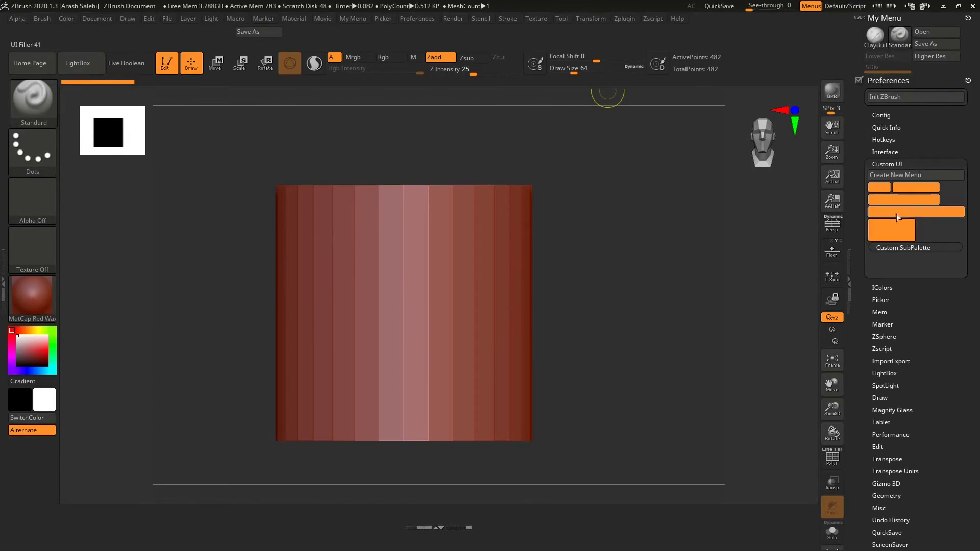
- Insert a full-width UI filler from Custom UI as a spacer between the brushes and the commands in My Menu
{"action": "key", "text": "ctrl"}
{"action": "left_click_drag", "start_coordinate": [891, 198], "coordinate": [911, 47], "text": "ctrl+alt"}
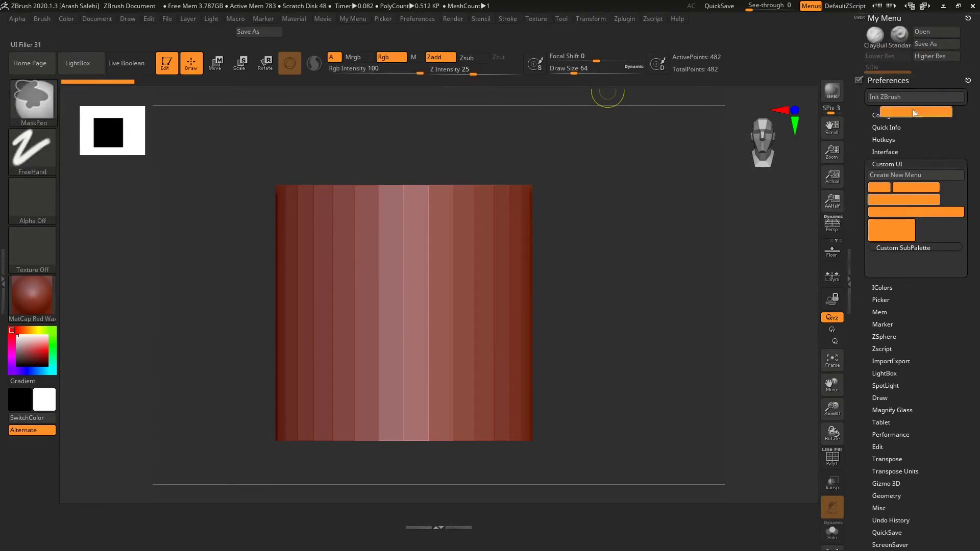
{"action": "mouse_move", "coordinate": [910, 191]}
{"action": "left_mouse_down", "text": "ctrl+alt"}
{"action": "mouse_move", "coordinate": [918, 51]}
{"action": "mouse_move", "coordinate": [898, 72]}
{"action": "left_mouse_up", "text": "ctrl+alt"}
{"action": "left_click", "coordinate": [900, 33]}
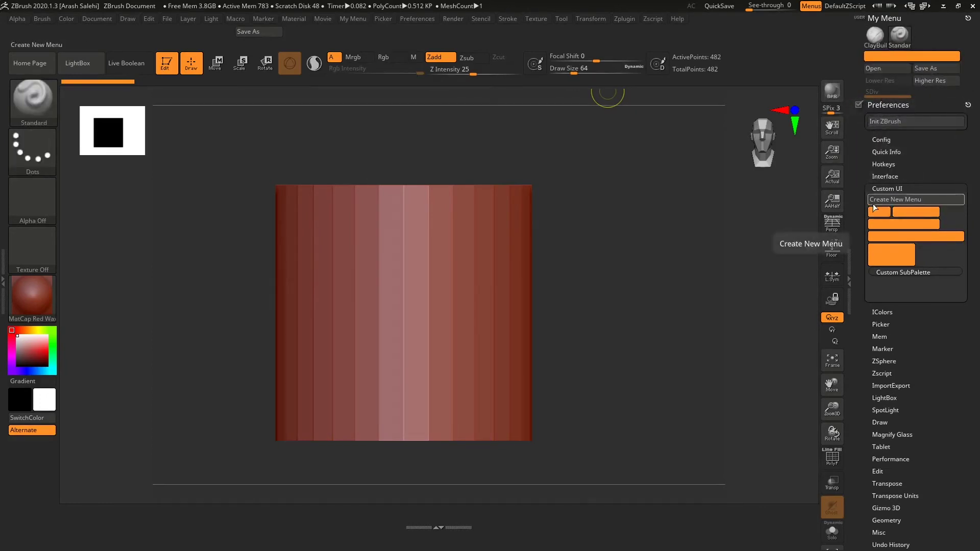
- Remove the Preferences and My Menu palettes from the tray and open My Menu to check its contents
{"action": "left_click", "coordinate": [969, 103]}
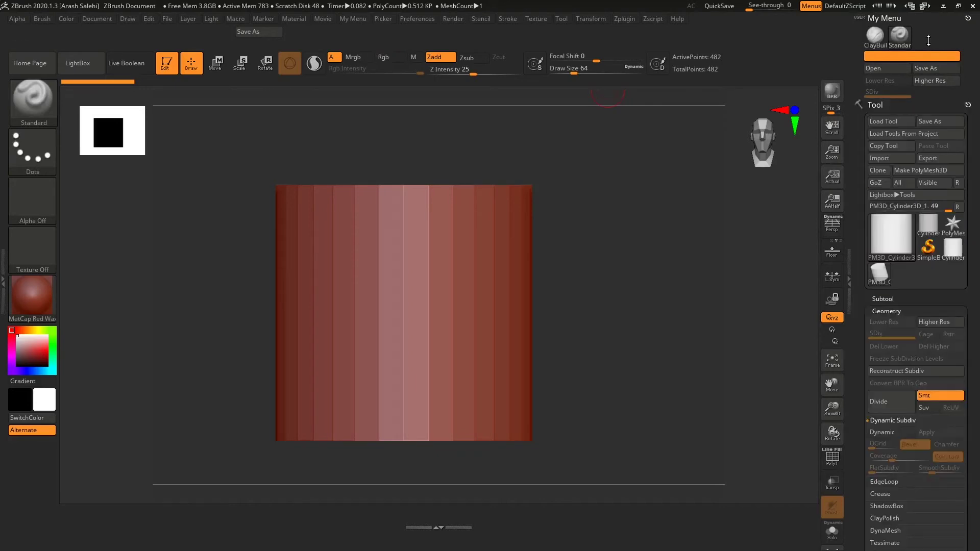
{"action": "left_click", "coordinate": [968, 19]}
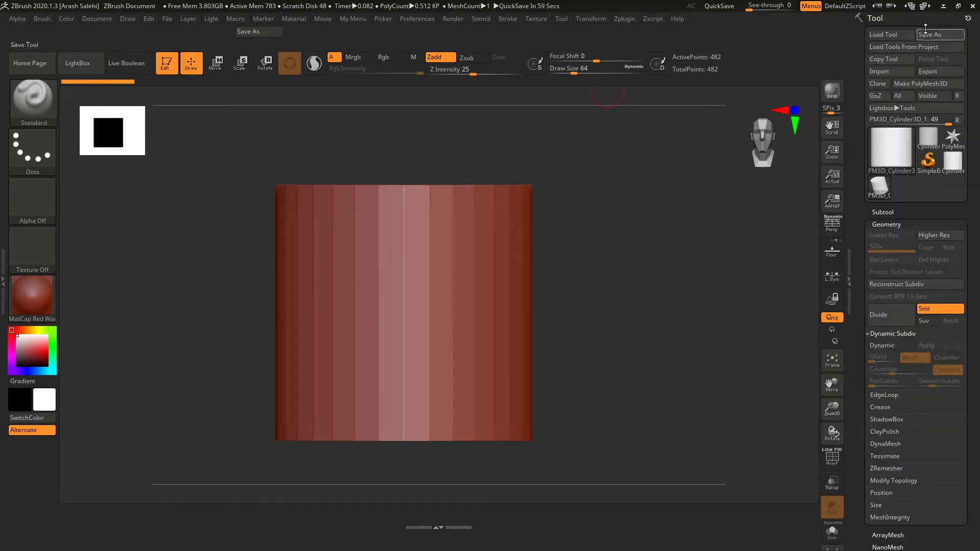
{"action": "left_click", "coordinate": [362, 24]}
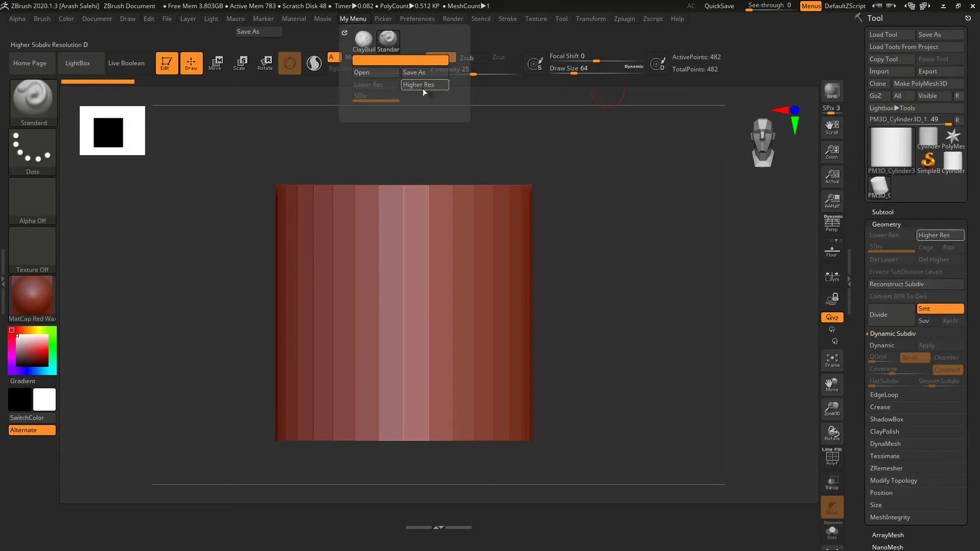
- Turn off Enable Customize in the Config preferences
{"action": "left_click", "coordinate": [423, 21]}
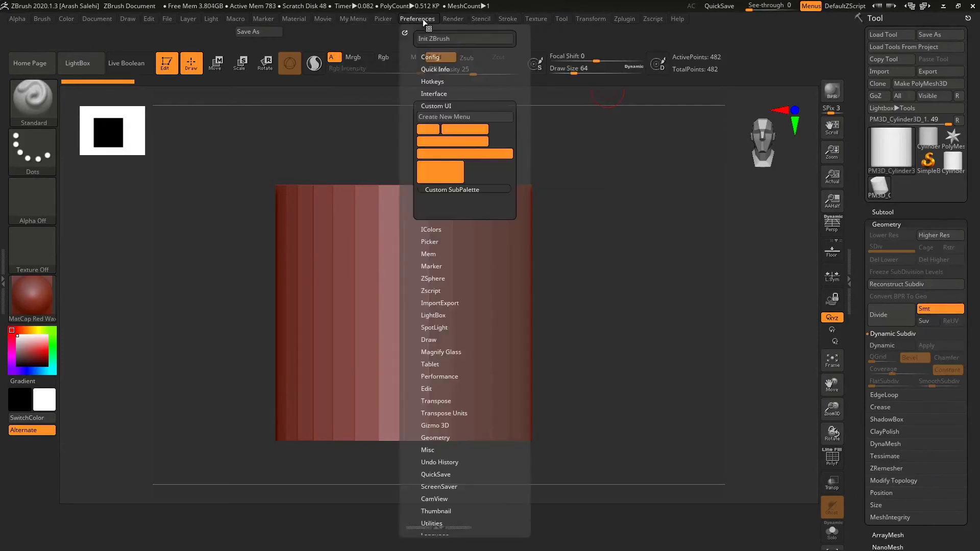
{"action": "left_click", "coordinate": [432, 57]}
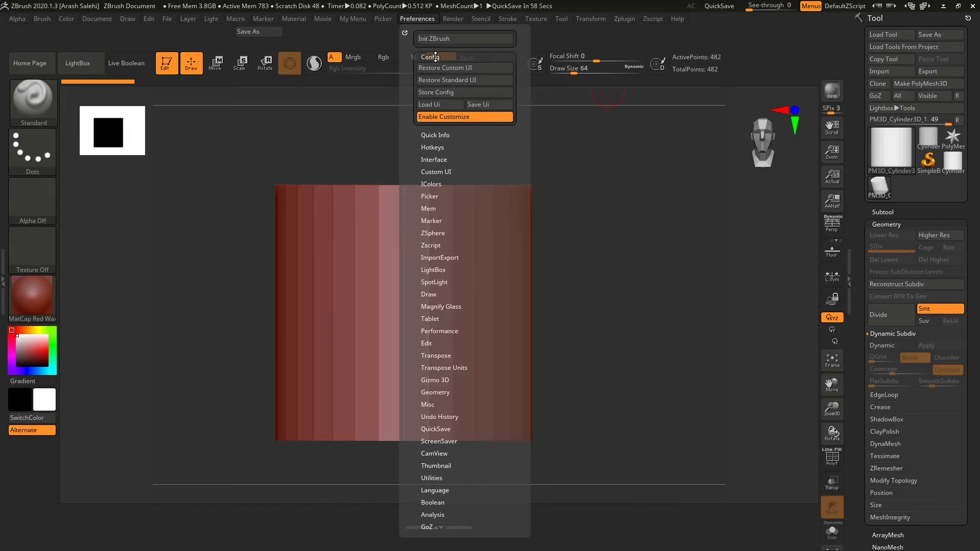
{"action": "left_click", "coordinate": [450, 118]}
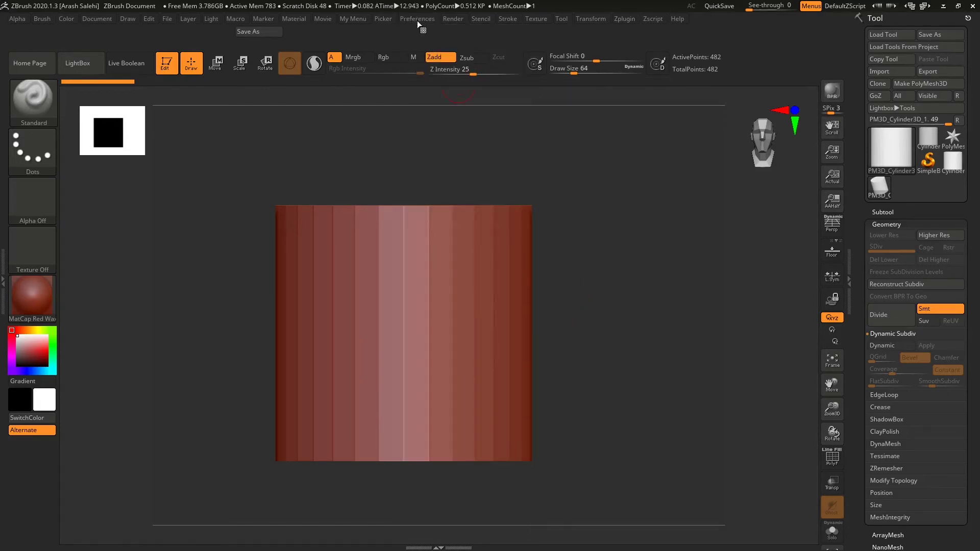
- Review the Config options for storing and saving the customized interface
{"action": "left_click", "coordinate": [416, 19]}
{"action": "left_click", "coordinate": [415, 20]}
{"action": "left_click", "coordinate": [412, 20]}
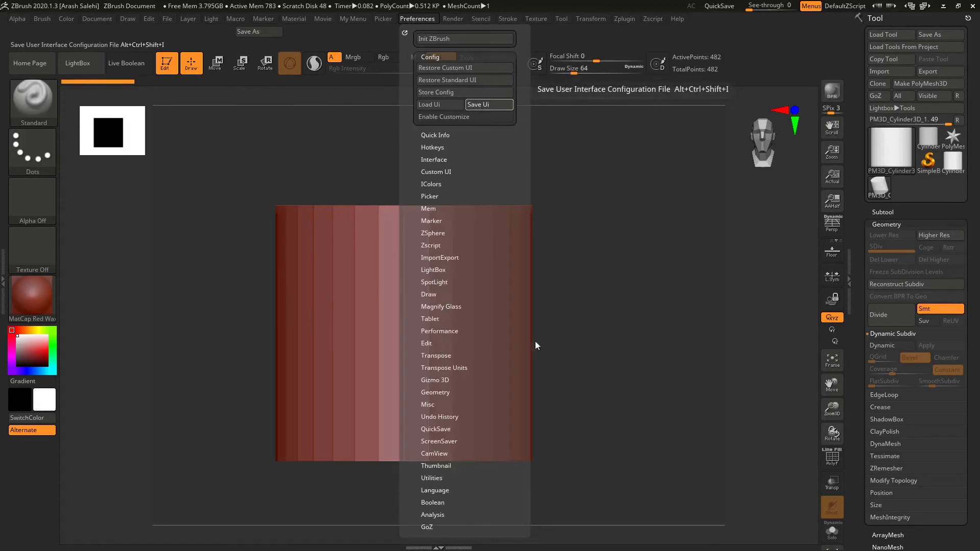
{"action": "left_click", "coordinate": [661, 361]}
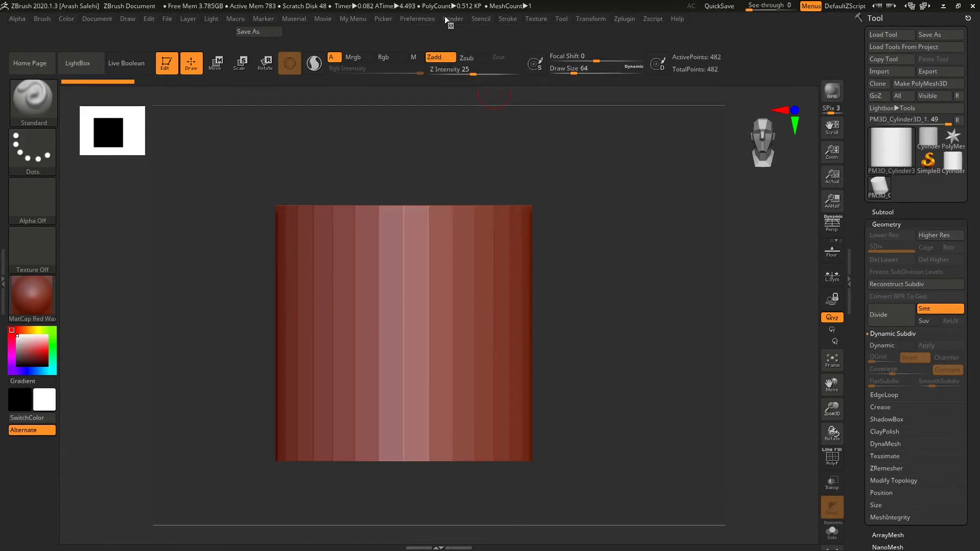
{"action": "left_click", "coordinate": [424, 21]}
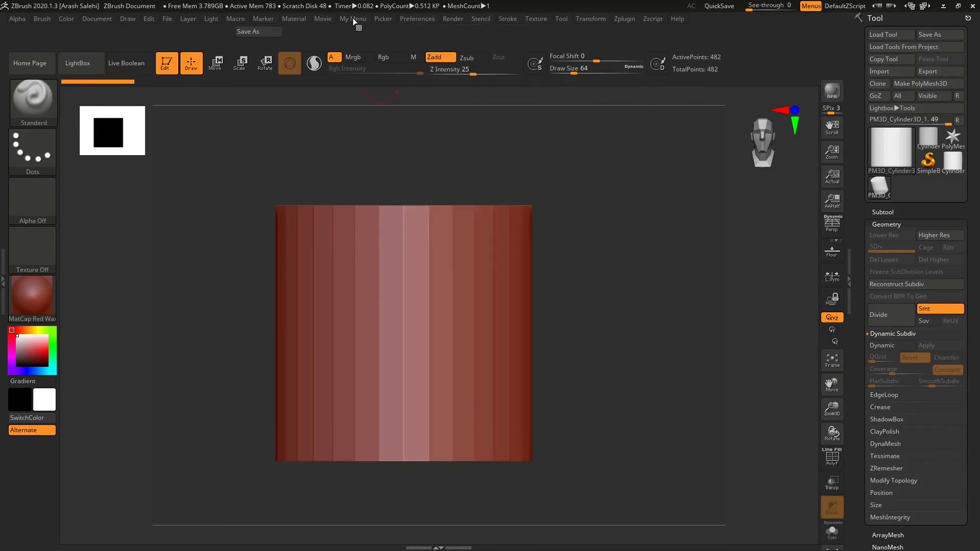
{"action": "left_click", "coordinate": [353, 18]}
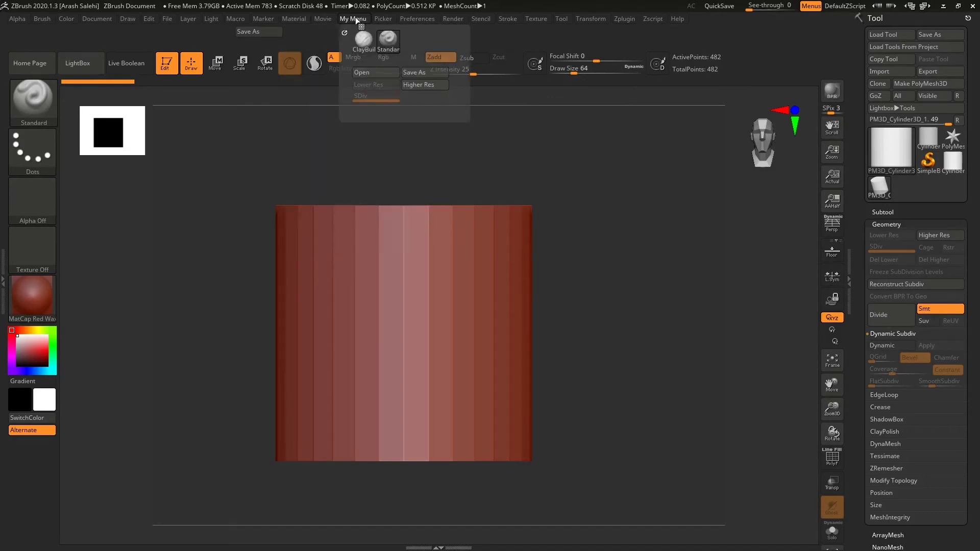
{"action": "key", "text": "ctrl"}
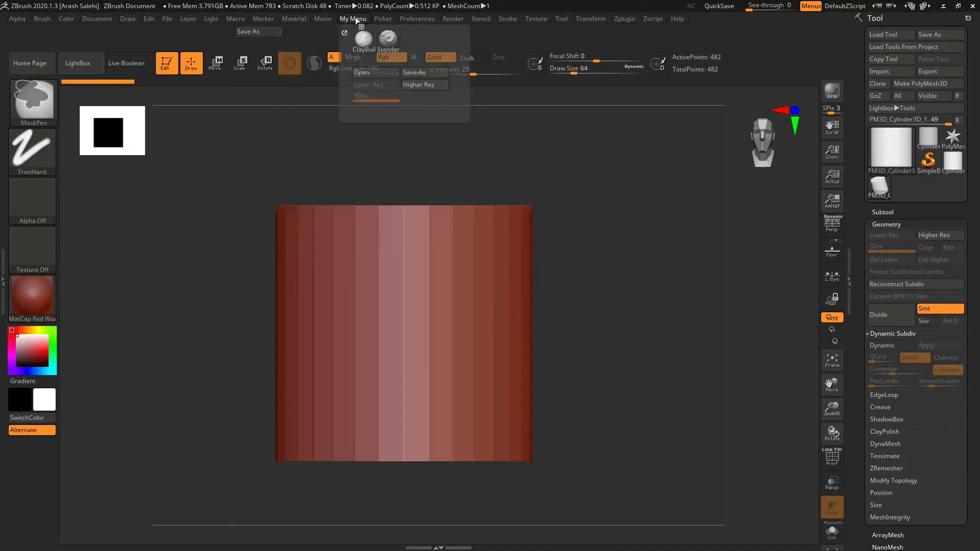
{"action": "left_click", "coordinate": [356, 17], "text": "ctrl+alt"}
{"action": "key", "text": "Escape"}
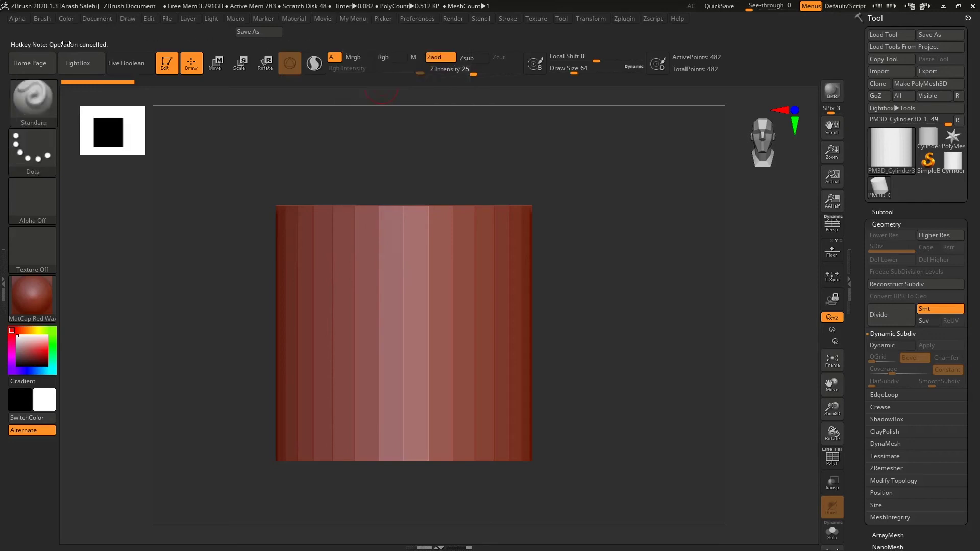
{"action": "left_click", "coordinate": [357, 18], "text": "ctrl+alt"}
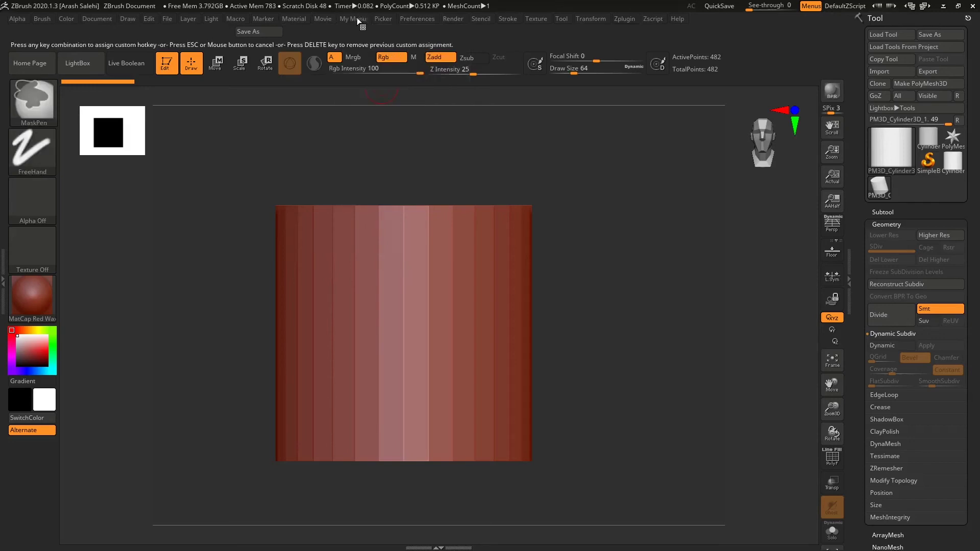
{"action": "key", "text": "Escape"}
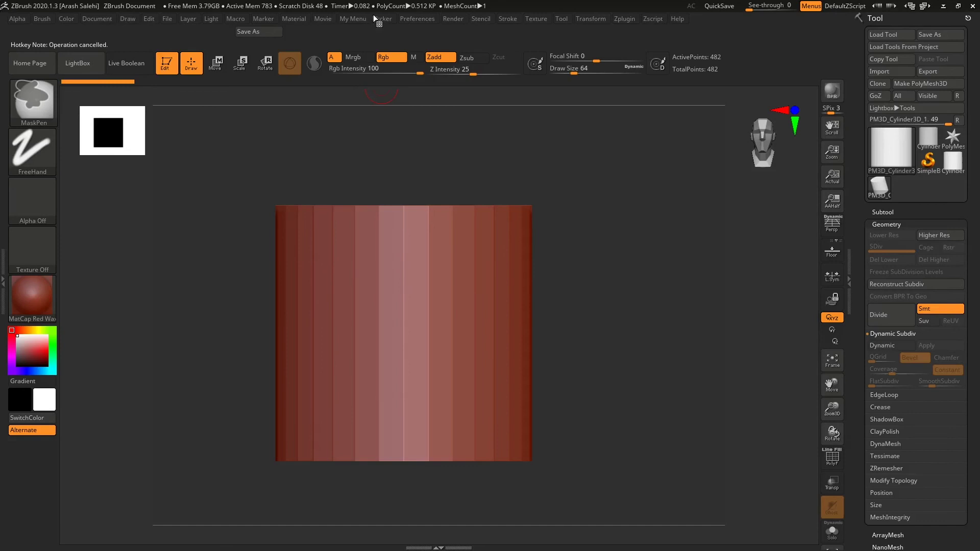
- Assign the Shift+M hotkey to My Menu and test it over the canvas
{"action": "left_click", "coordinate": [360, 17], "text": "ctrl+alt"}
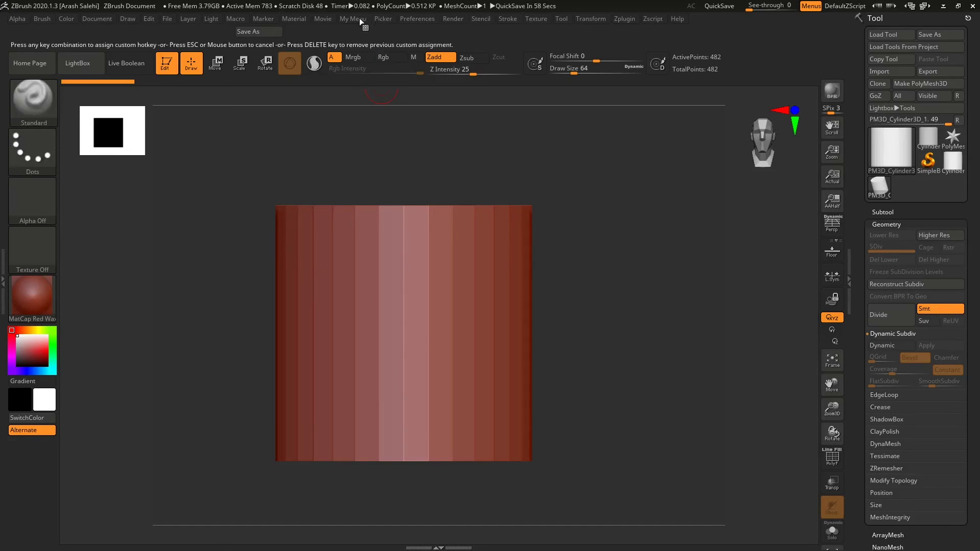
{"action": "key", "text": "shift+m"}
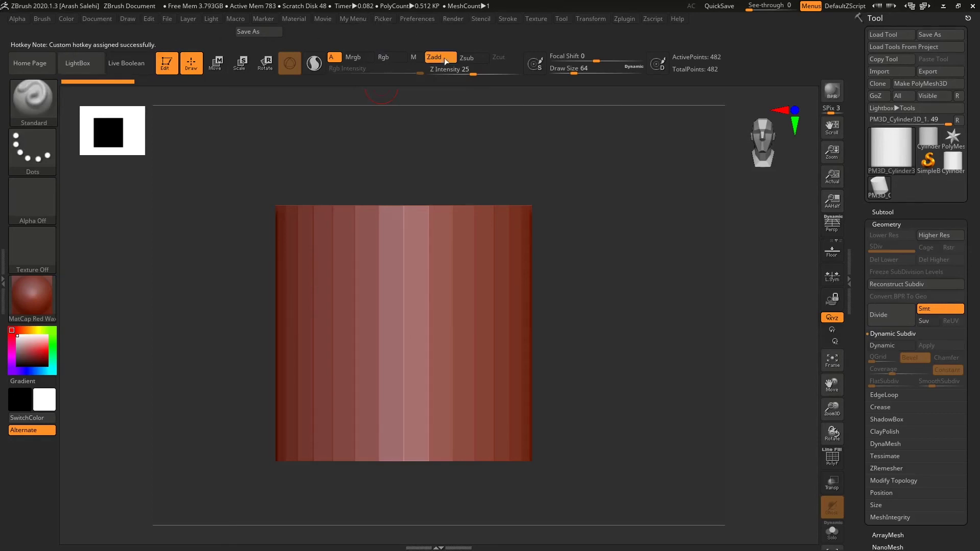
{"action": "left_click_drag", "start_coordinate": [626, 255], "coordinate": [613, 247]}
{"action": "key", "text": "shift+m"}
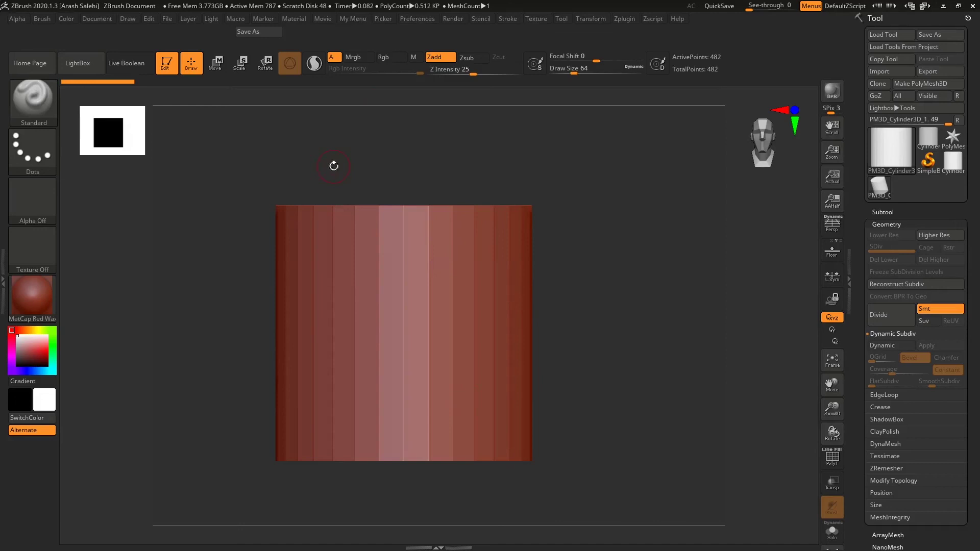
{"action": "key", "text": "shift+m"}
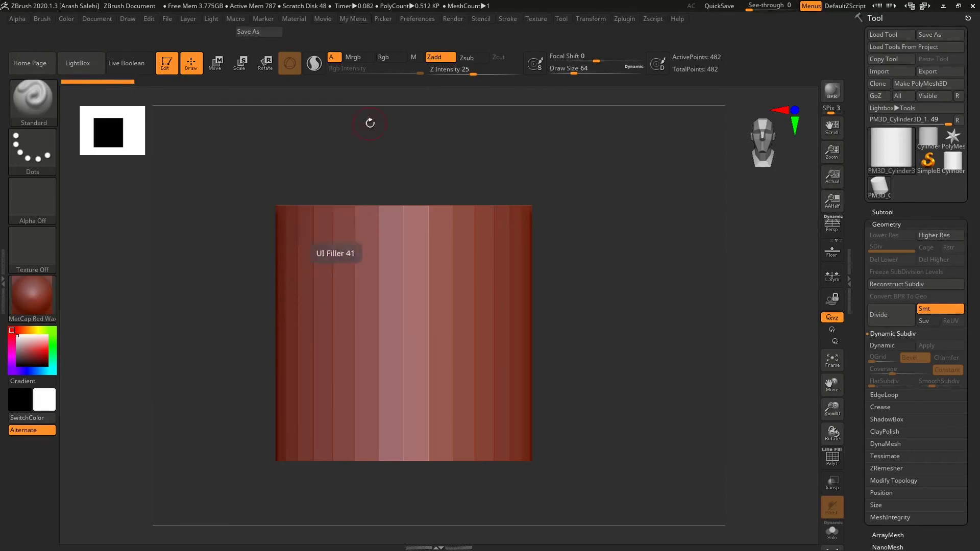
- Open the Hotkeys settings in Preferences
{"action": "left_click", "coordinate": [415, 21]}
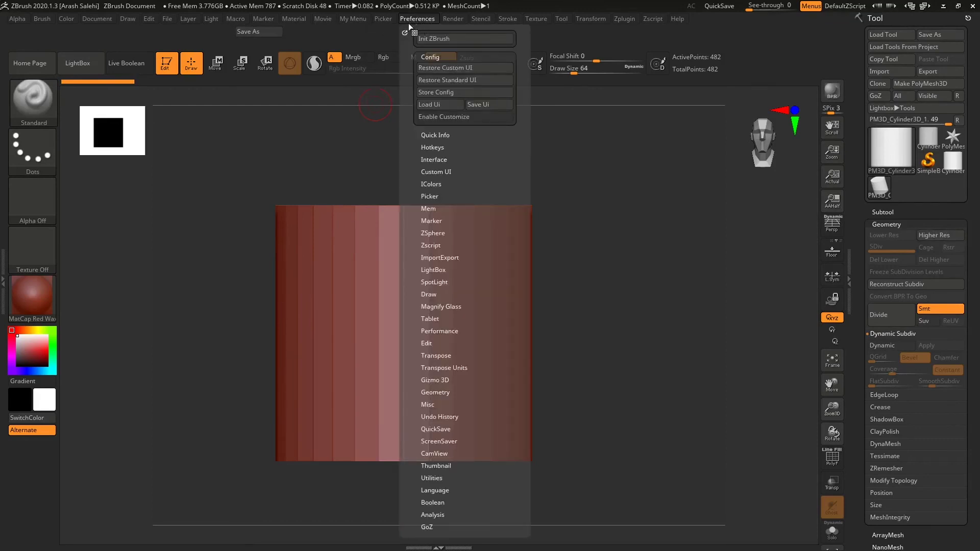
{"action": "left_click", "coordinate": [354, 19]}
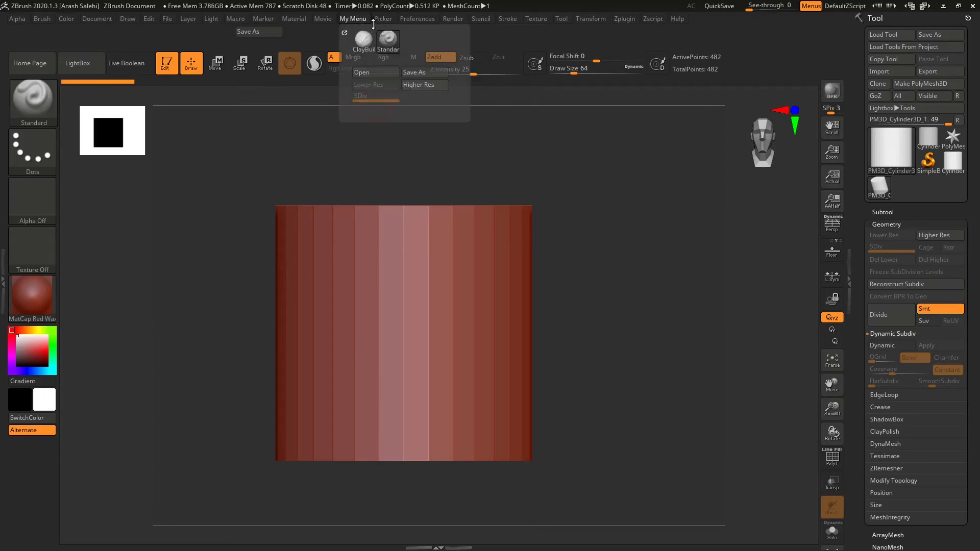
{"action": "left_click", "coordinate": [416, 19]}
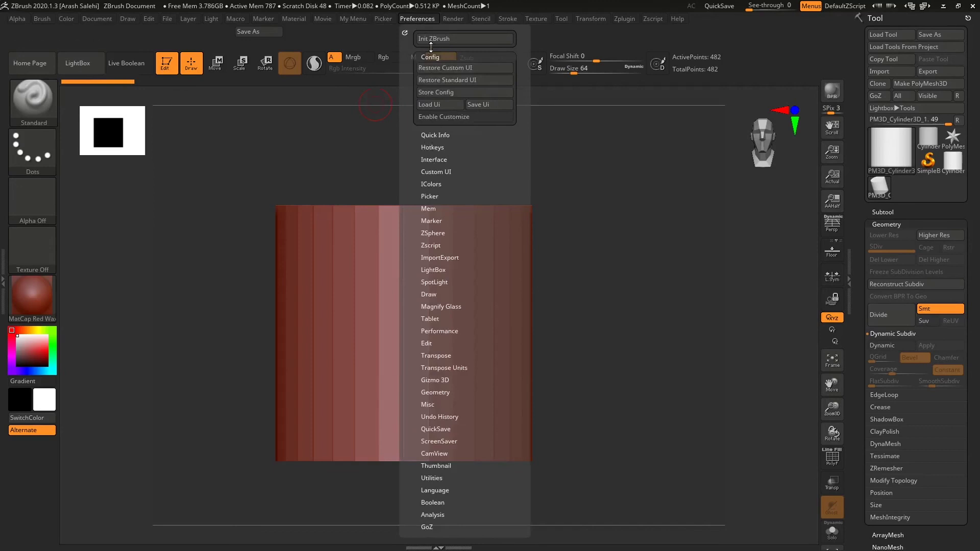
{"action": "left_click", "coordinate": [432, 147]}
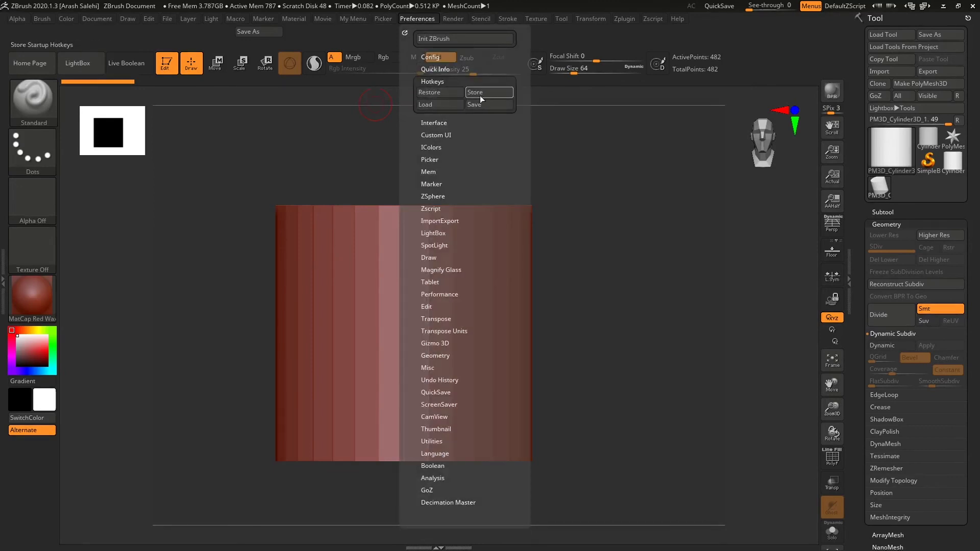